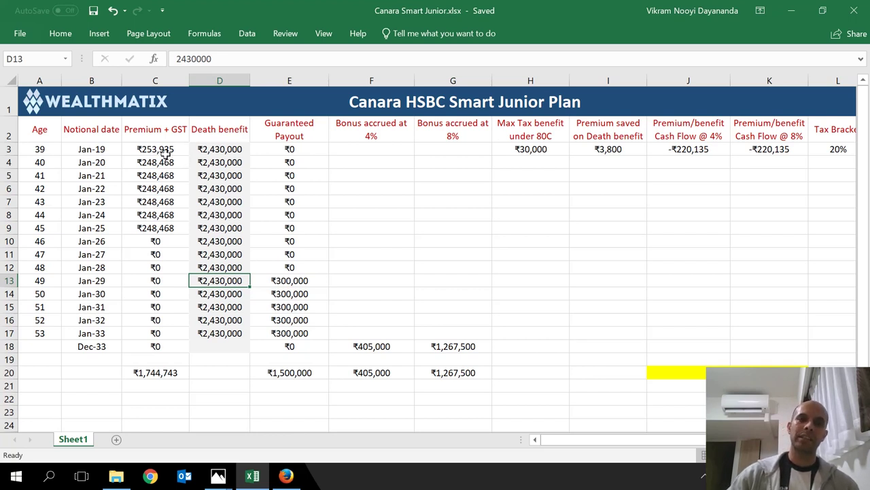
Step: Examine the yearly premiums, death benefit, guaranteed payouts for Jan-29 to Jan-33, and the bonuses accrued at 4% and 8%
{"action": "left_click_drag", "start_coordinate": [165, 153], "coordinate": [167, 230]}
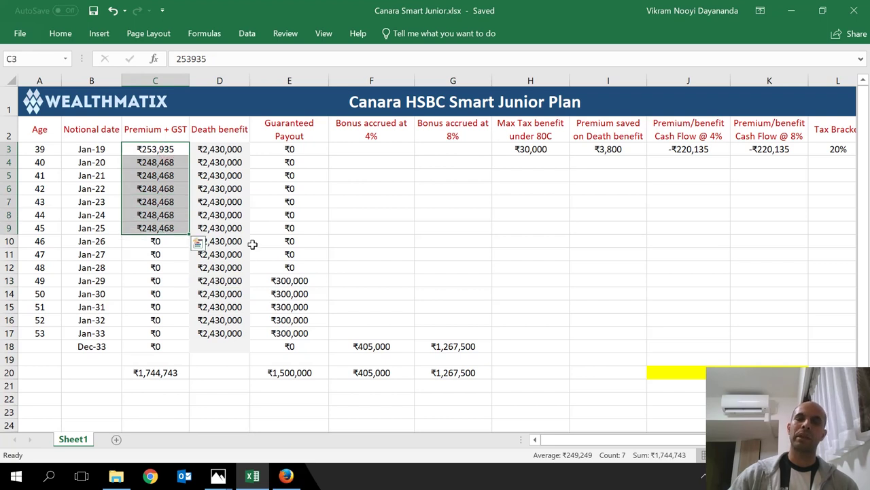
{"action": "left_click", "coordinate": [236, 154]}
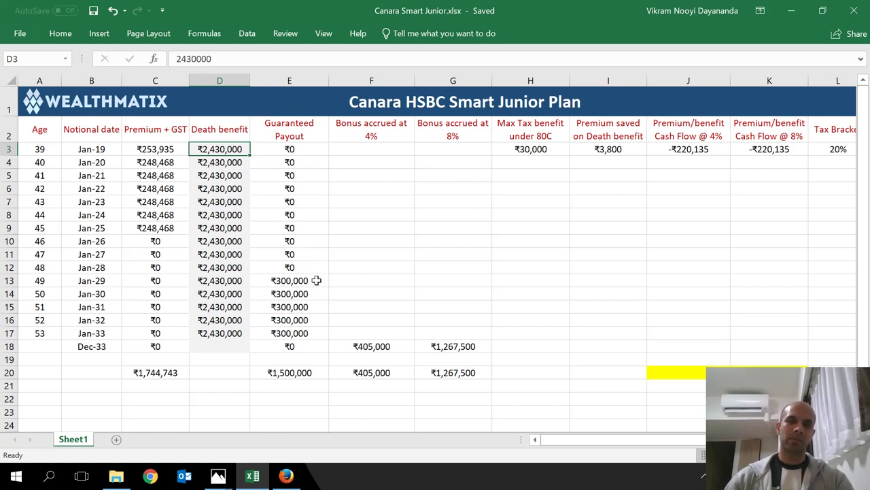
{"action": "left_click_drag", "start_coordinate": [316, 280], "coordinate": [314, 333]}
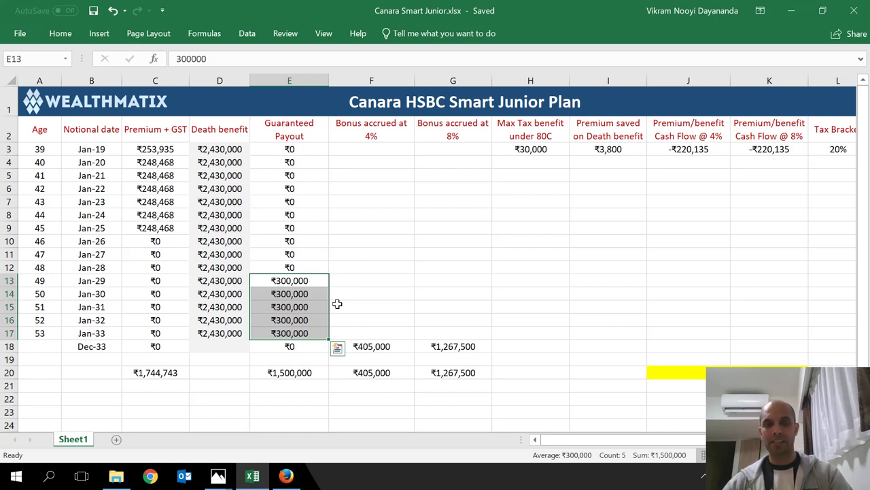
{"action": "left_click", "coordinate": [373, 135]}
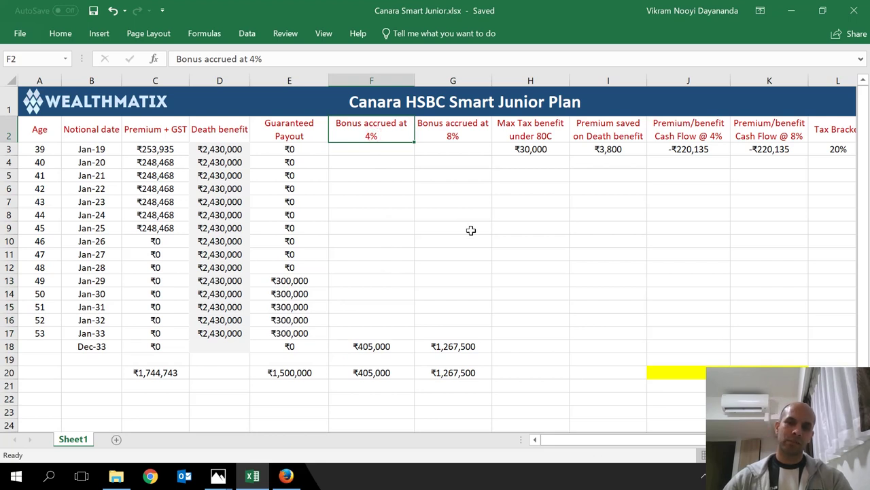
{"action": "left_click", "coordinate": [409, 345]}
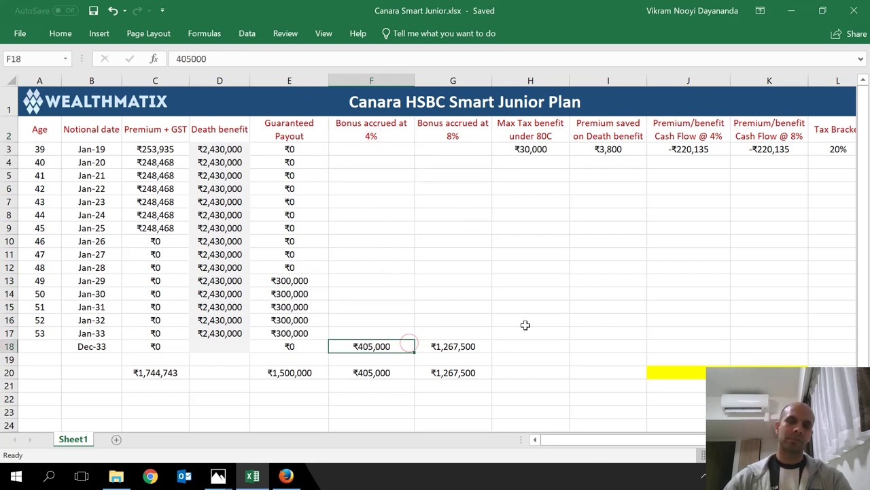
{"action": "left_click", "coordinate": [453, 134]}
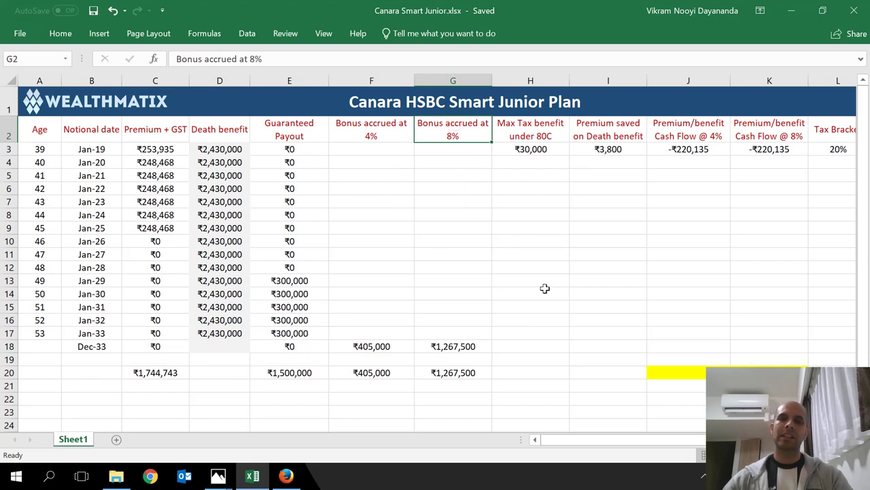
{"action": "left_click", "coordinate": [476, 347]}
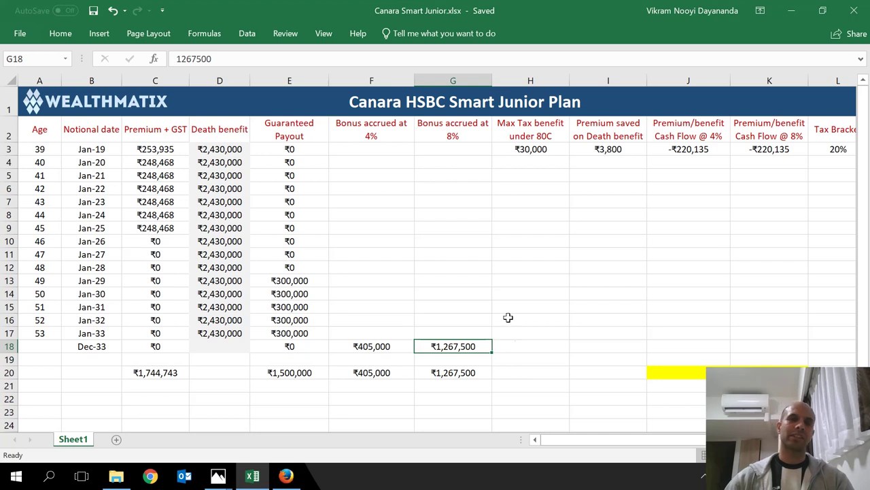
{"action": "left_click", "coordinate": [528, 204]}
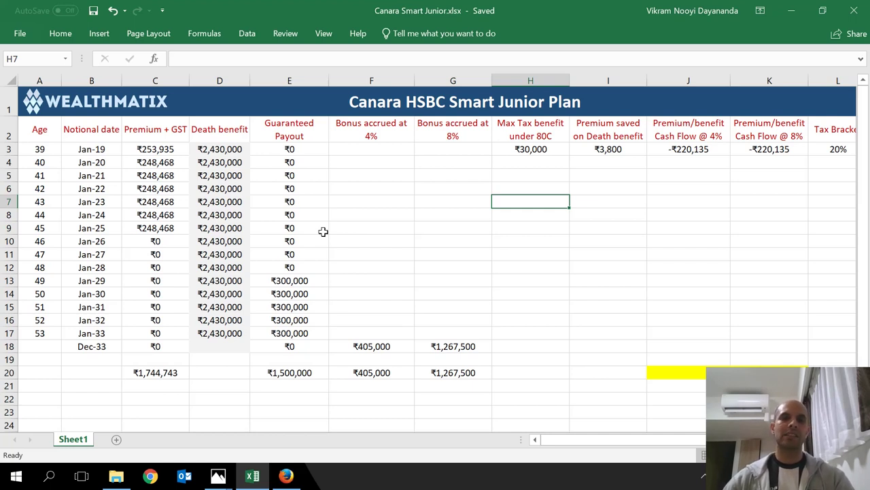
Step: Examine the maximum 80C tax benefit formula, the premium saved heading, and the first-year death benefit it relates to
{"action": "left_click", "coordinate": [535, 131]}
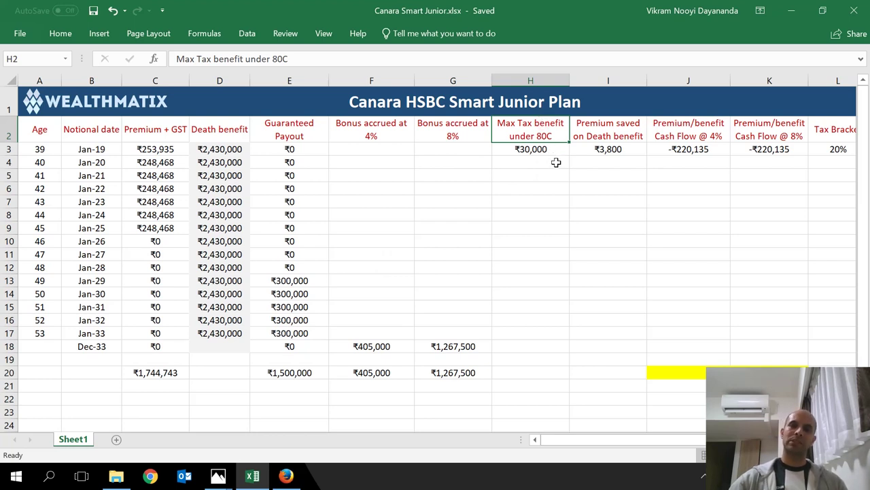
{"action": "left_click", "coordinate": [544, 152]}
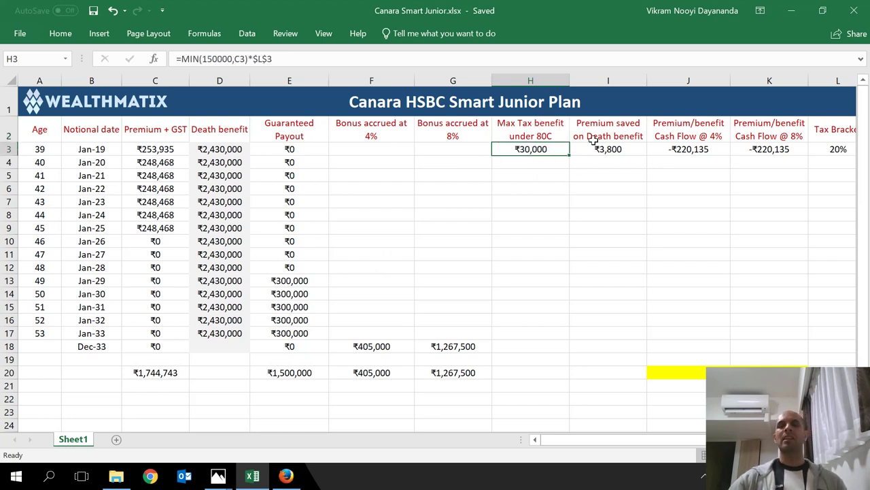
{"action": "left_click", "coordinate": [547, 136]}
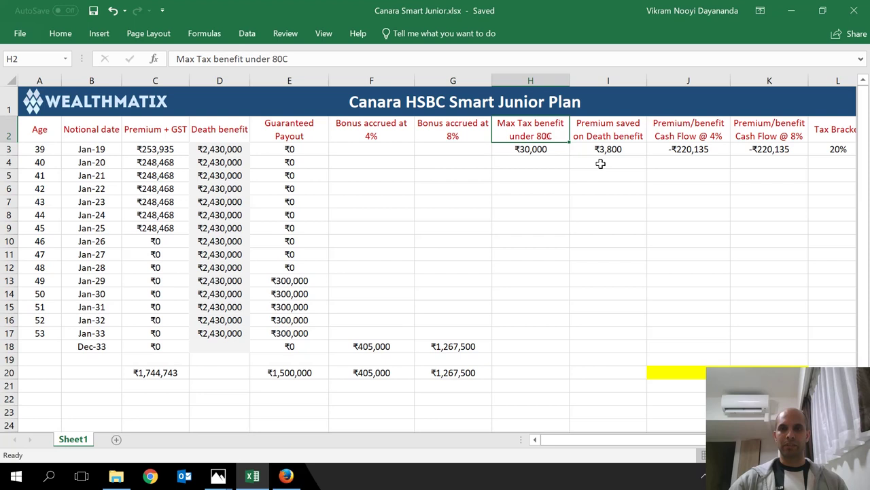
{"action": "left_click", "coordinate": [596, 129]}
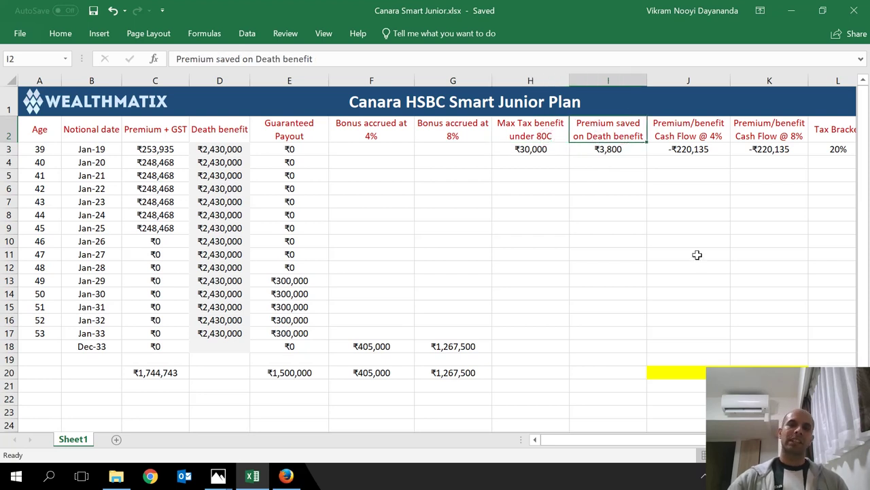
{"action": "left_click", "coordinate": [226, 152]}
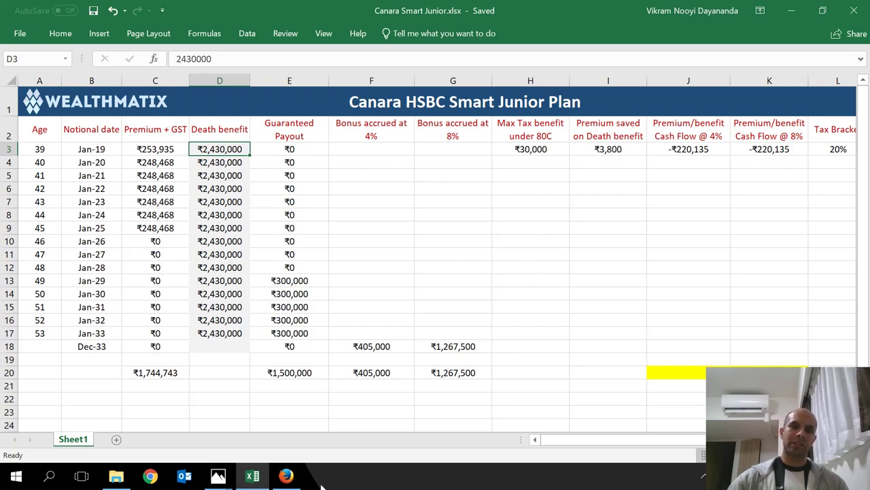
Step: Switch to Firefox and request Coverfox term life quotes for a 39-year-old male, answering the smoking question and choosing 9 lakh annual income
{"action": "left_click", "coordinate": [287, 476]}
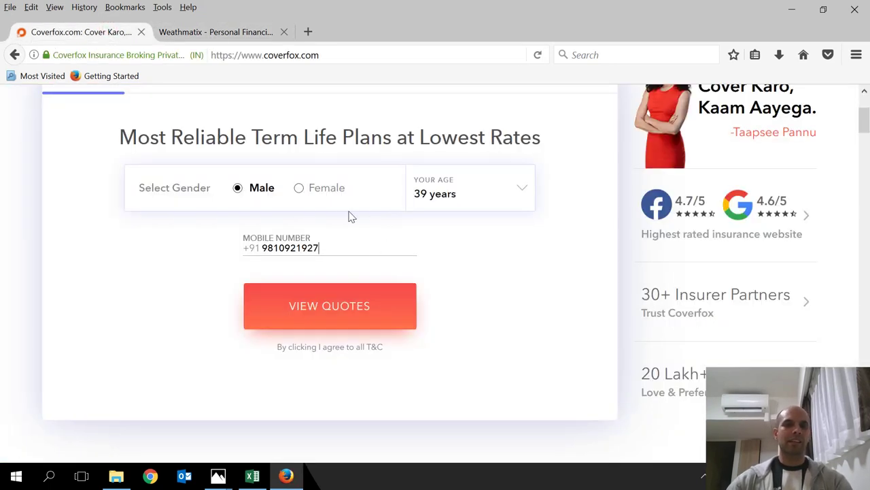
{"action": "left_click", "coordinate": [351, 316]}
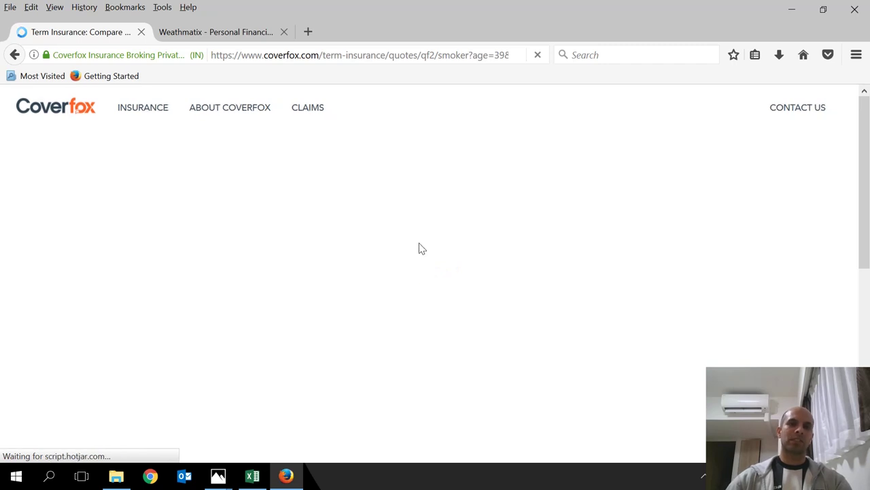
{"action": "left_click", "coordinate": [609, 339]}
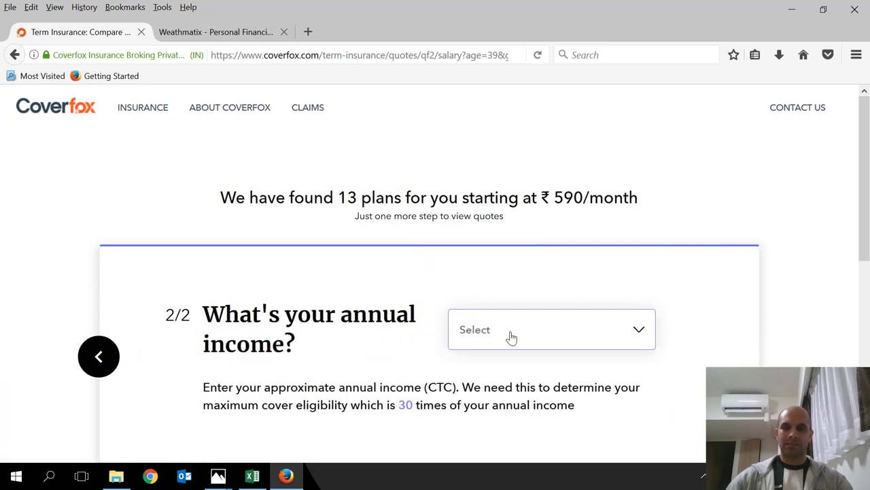
{"action": "left_click", "coordinate": [512, 337]}
{"action": "scroll", "coordinate": [544, 380], "scroll_direction": "down", "scroll_amount": 5}
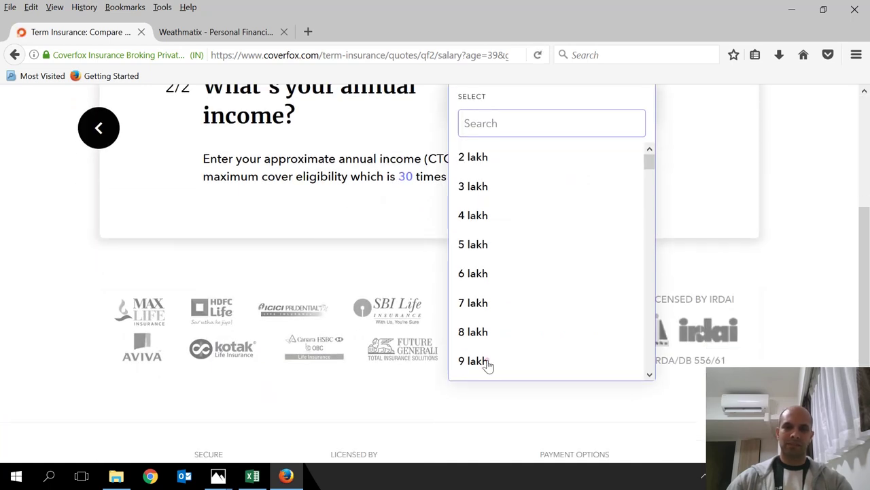
{"action": "left_click", "coordinate": [486, 362]}
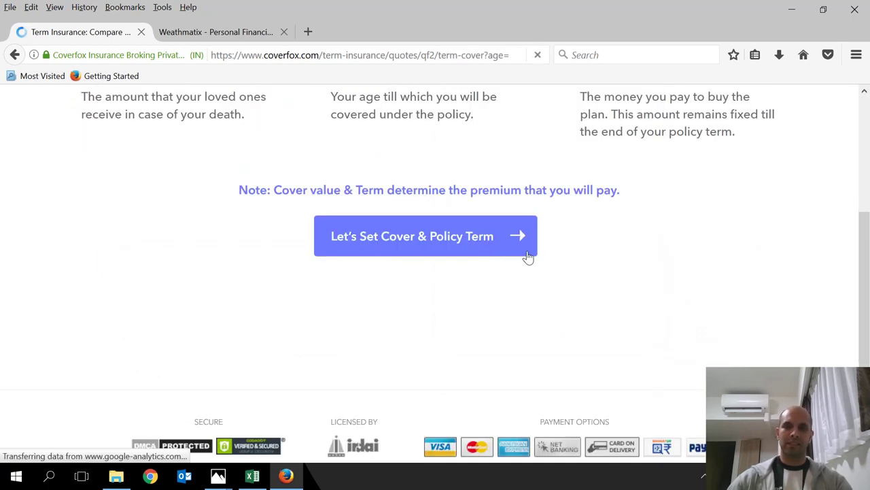
Step: Proceed to the cover and policy term settings and set the cover value to 25 lakh
{"action": "scroll", "coordinate": [517, 265], "scroll_direction": "up", "scroll_amount": 2}
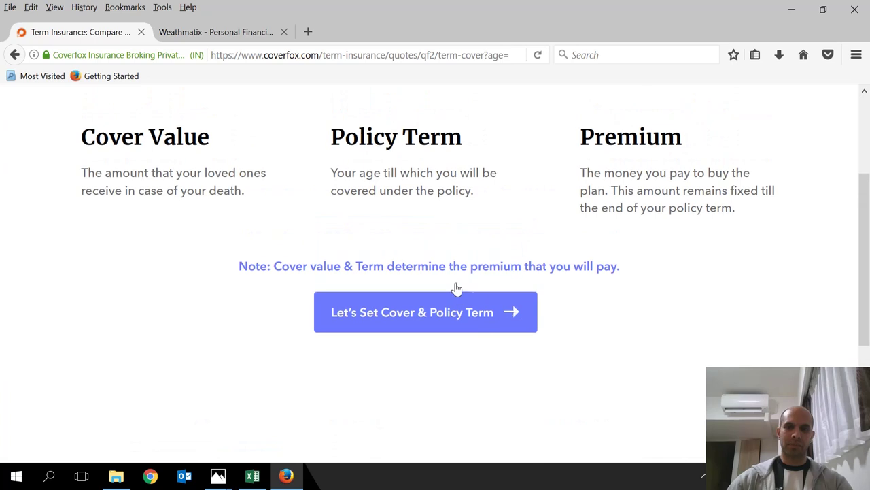
{"action": "left_click", "coordinate": [438, 319]}
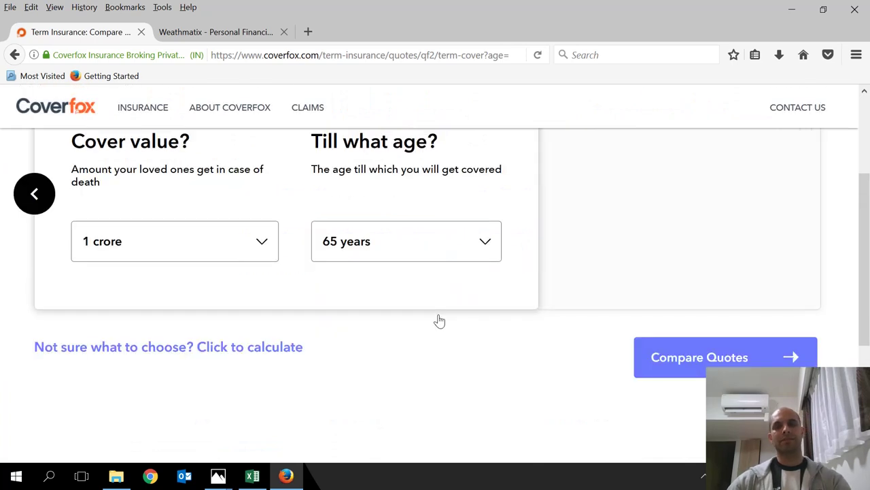
{"action": "left_click", "coordinate": [257, 253]}
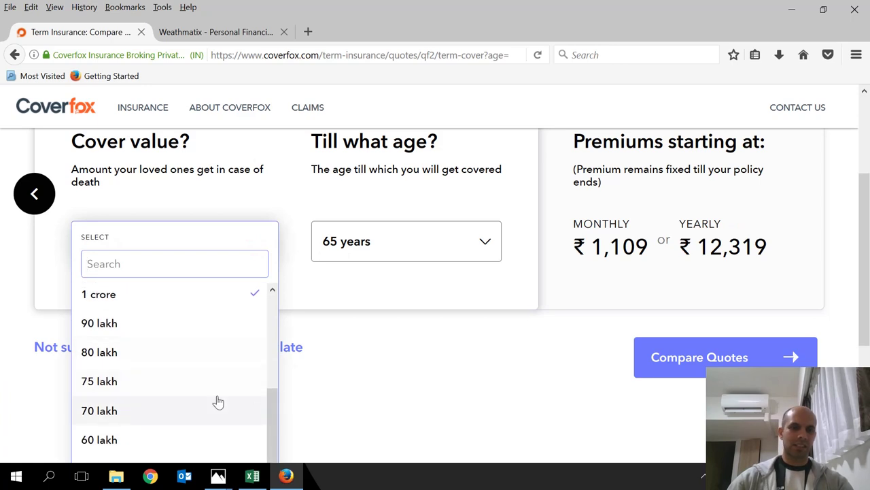
{"action": "scroll", "coordinate": [225, 400], "scroll_direction": "down", "scroll_amount": 3}
{"action": "scroll", "coordinate": [230, 398], "scroll_direction": "down", "scroll_amount": 3}
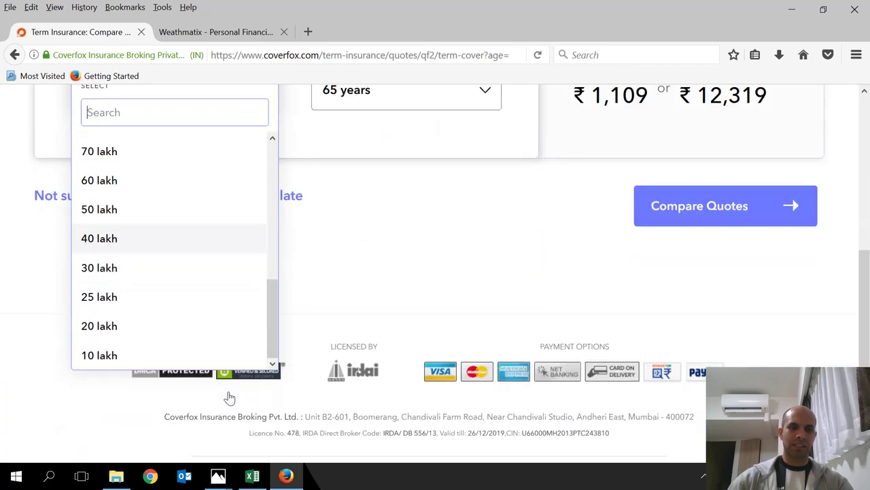
{"action": "left_click", "coordinate": [114, 298]}
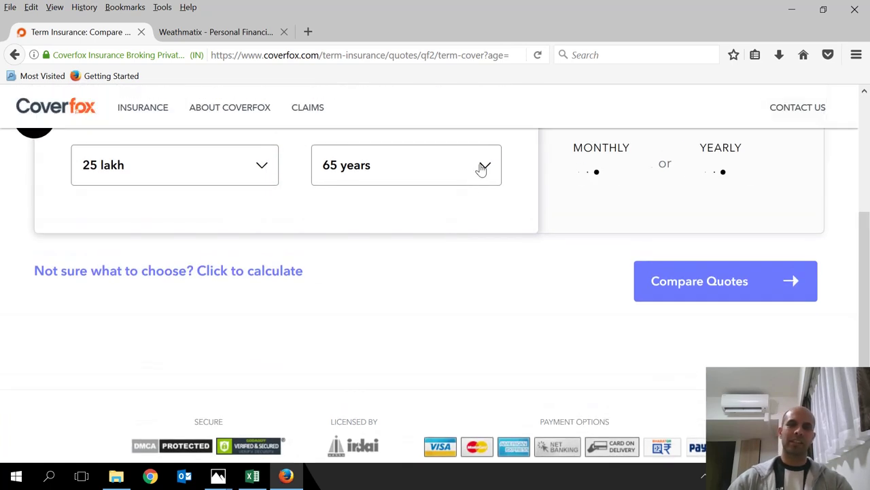
Step: Set the coverage to last until 54 years and highlight the yearly starting premium
{"action": "left_click", "coordinate": [483, 167]}
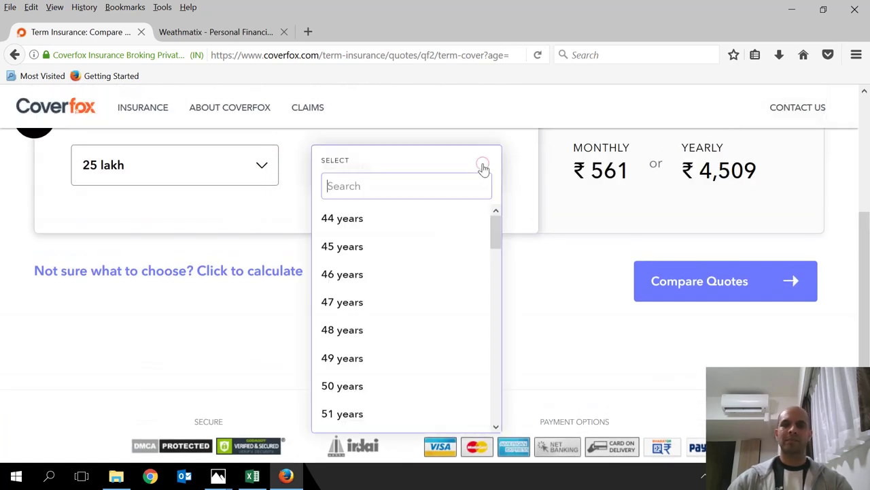
{"action": "left_click", "coordinate": [495, 236]}
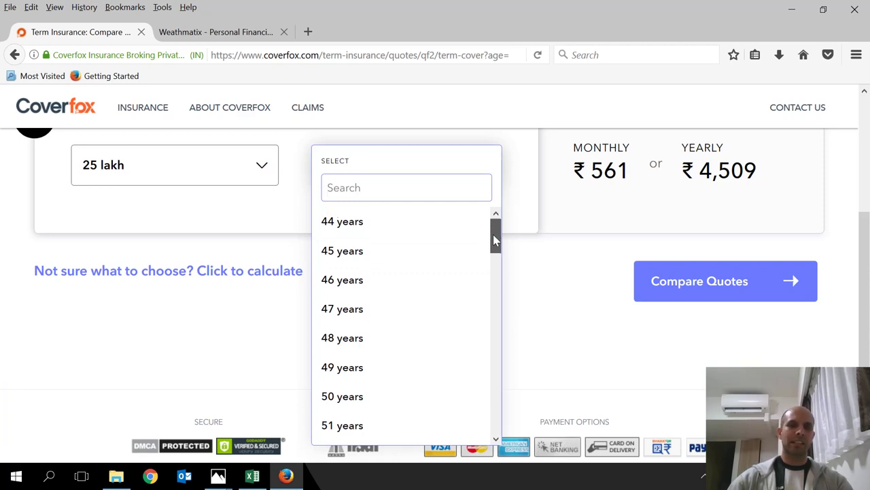
{"action": "left_click_drag", "start_coordinate": [493, 235], "coordinate": [491, 264]}
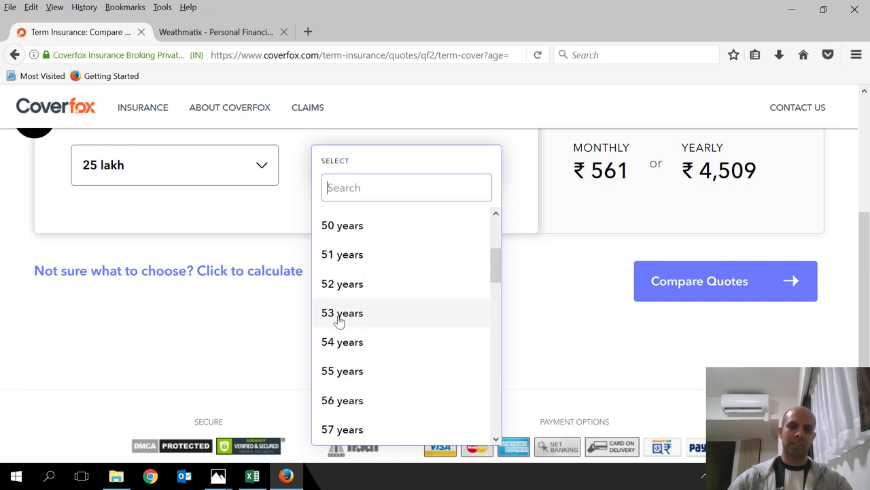
{"action": "left_click", "coordinate": [350, 348]}
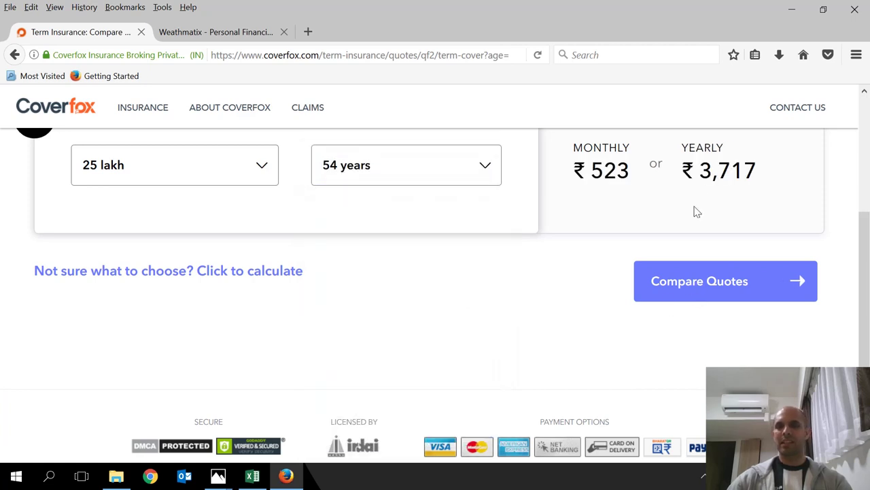
{"action": "left_click_drag", "start_coordinate": [698, 173], "coordinate": [757, 174]}
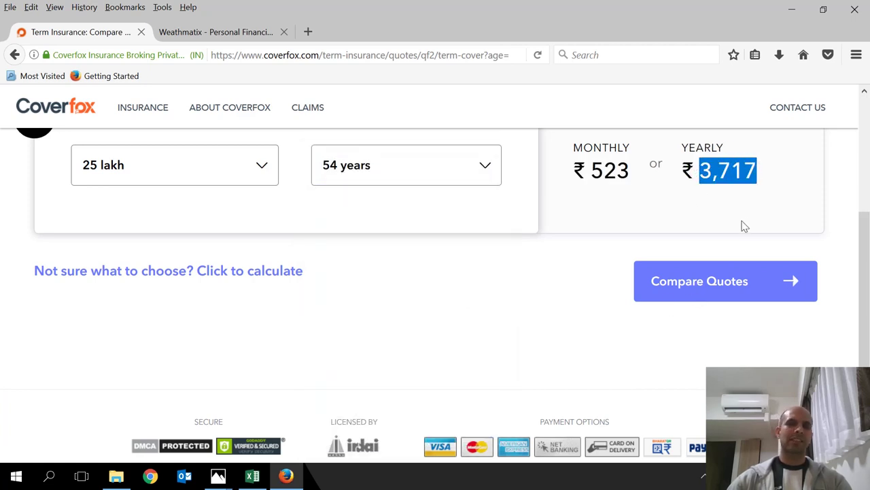
{"action": "scroll", "coordinate": [741, 225], "scroll_direction": "up", "scroll_amount": 2}
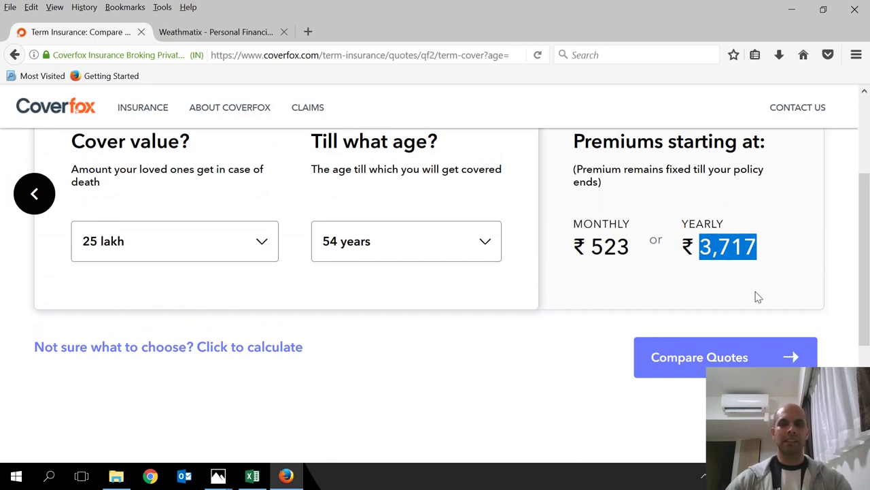
Step: Switch back to Excel and examine the first-year premium saved on death benefit and the 4% cash flow formula
{"action": "left_click", "coordinate": [252, 475]}
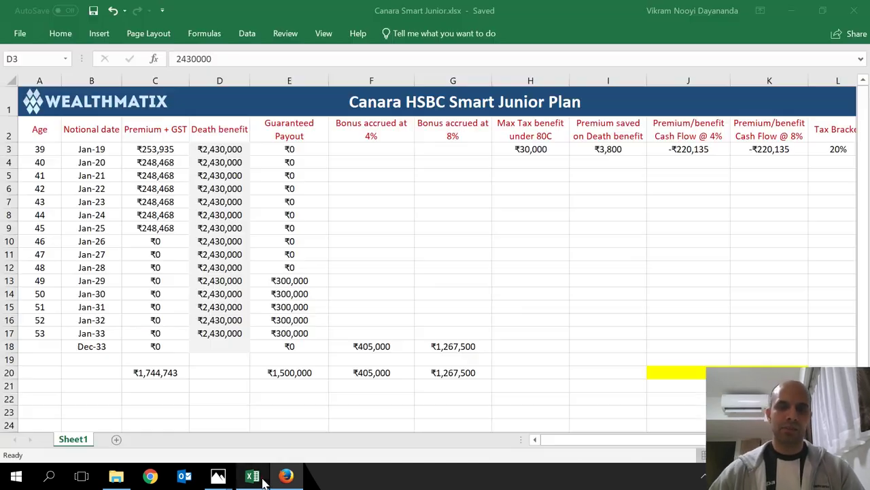
{"action": "left_click", "coordinate": [616, 151]}
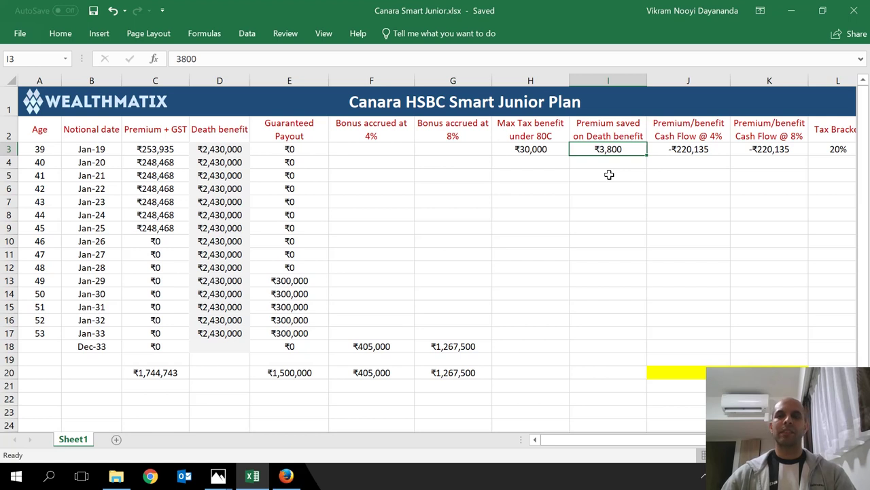
{"action": "left_click", "coordinate": [661, 152]}
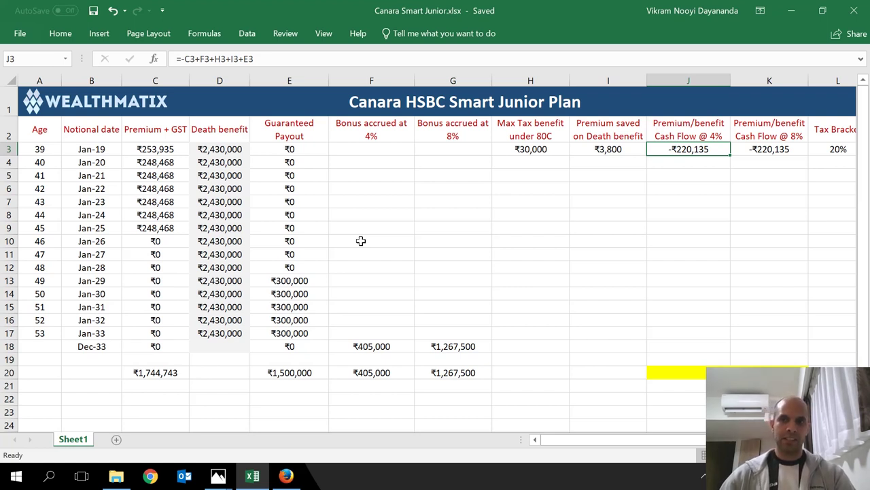
Step: Start re-entering the first-year 4% cash flow formula in J3 with the negative Premium + GST, =-C3
{"action": "left_click", "coordinate": [682, 137]}
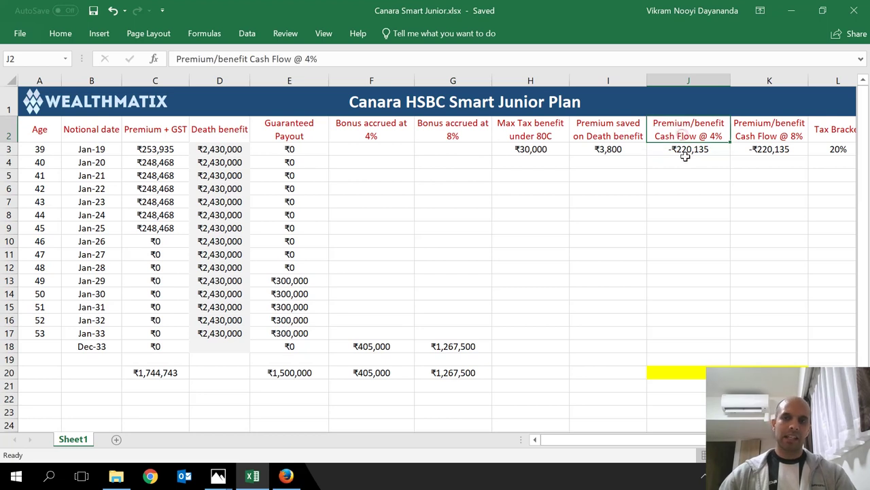
{"action": "left_click", "coordinate": [684, 151]}
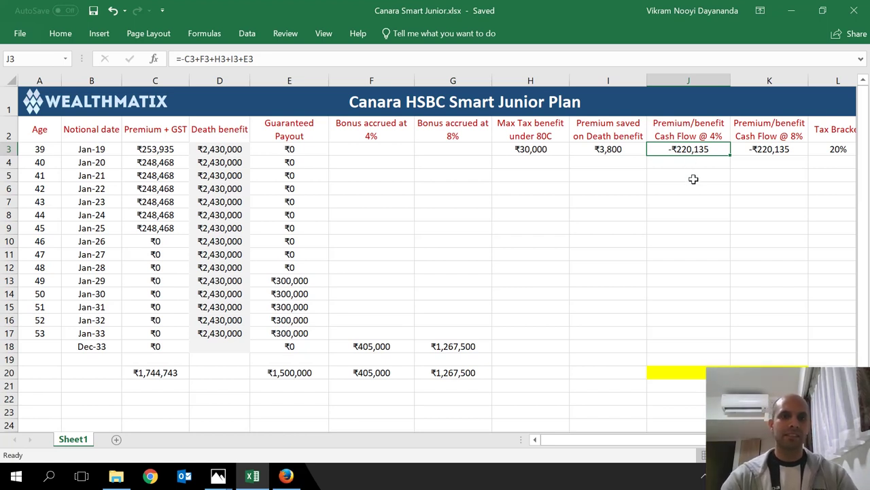
{"action": "type", "text": "="}
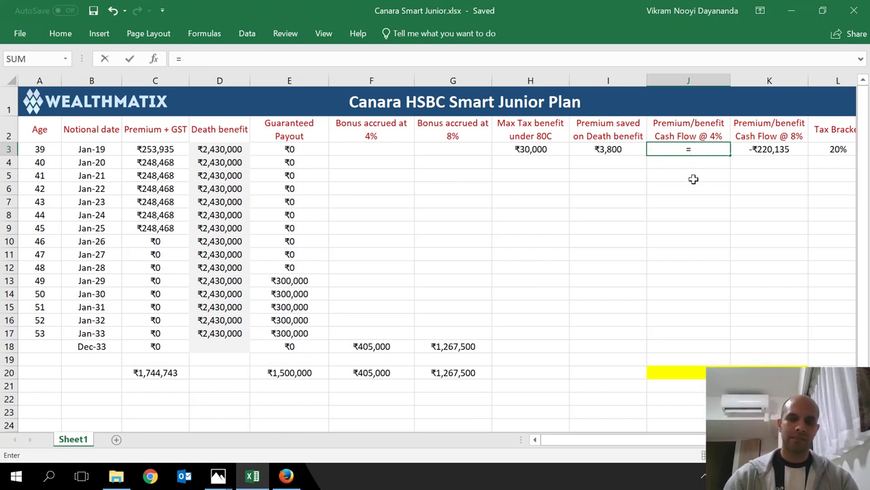
{"action": "type", "text": "-"}
{"action": "key", "text": "Left"}
{"action": "key", "text": "Left"}
{"action": "key", "text": "Left"}
{"action": "key", "text": "Left"}
{"action": "key", "text": "Left"}
{"action": "key", "text": "Left"}
{"action": "key", "text": "Left"}
{"action": "key", "text": "Left"}
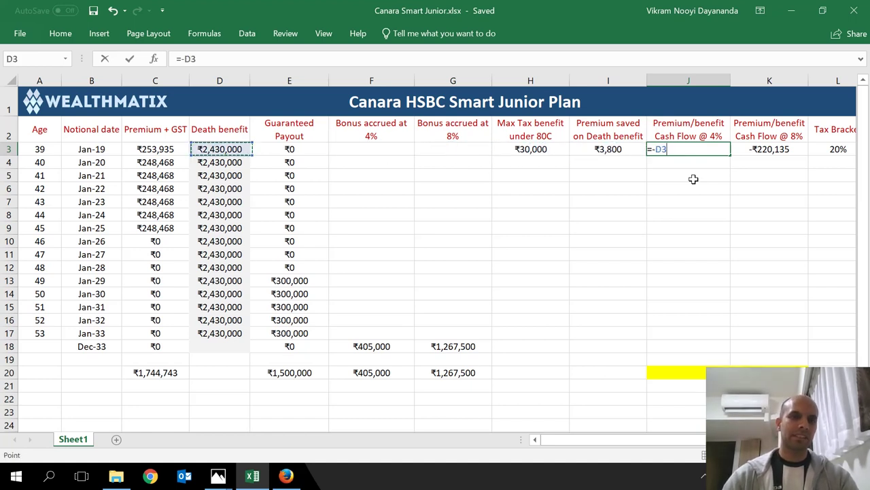
{"action": "key", "text": "Right"}
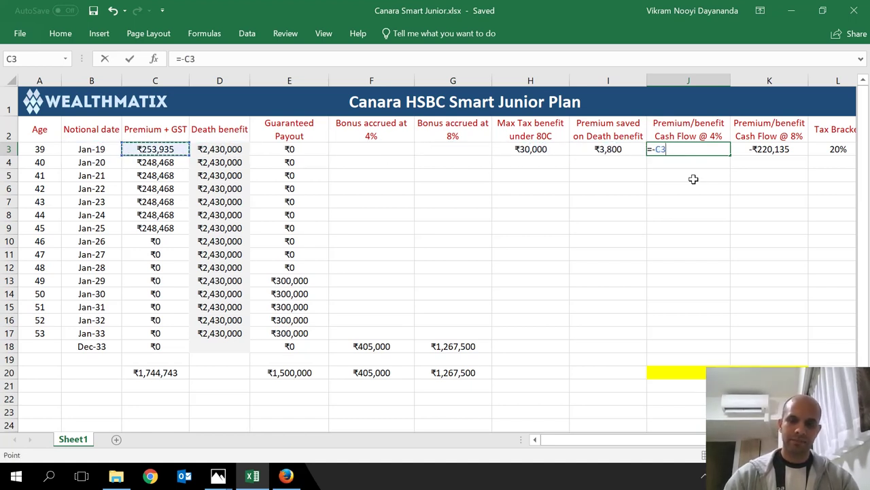
Step: Add the first-year guaranteed payout E3 and the 4% accrued bonus F3 to the J3 formula
{"action": "type", "text": "+"}
{"action": "key", "text": "Left"}
{"action": "key", "text": "Left"}
{"action": "key", "text": "Left"}
{"action": "key", "text": "Left"}
{"action": "key", "text": "Left"}
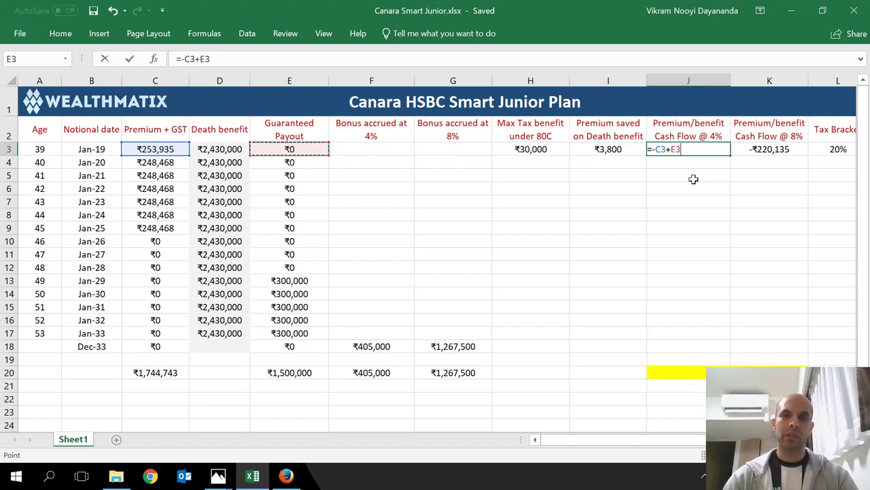
{"action": "type", "text": "+"}
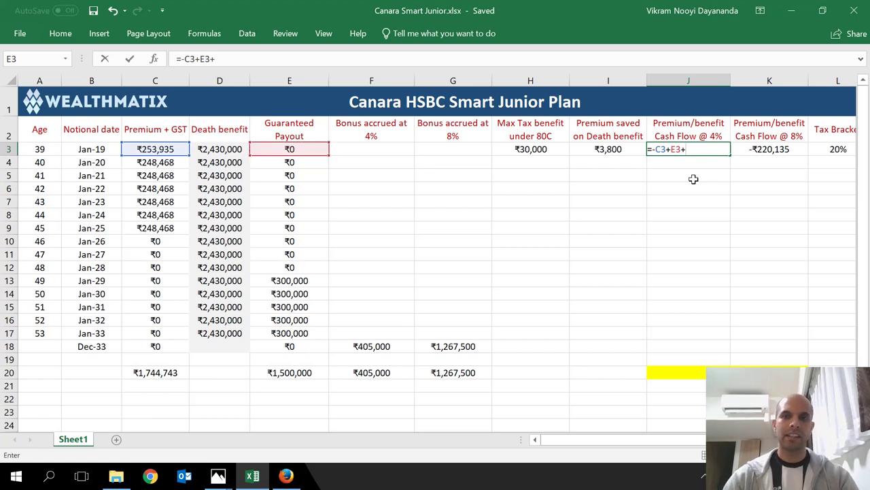
{"action": "key", "text": "Left"}
{"action": "key", "text": "Left"}
{"action": "key", "text": "Left"}
{"action": "key", "text": "Left"}
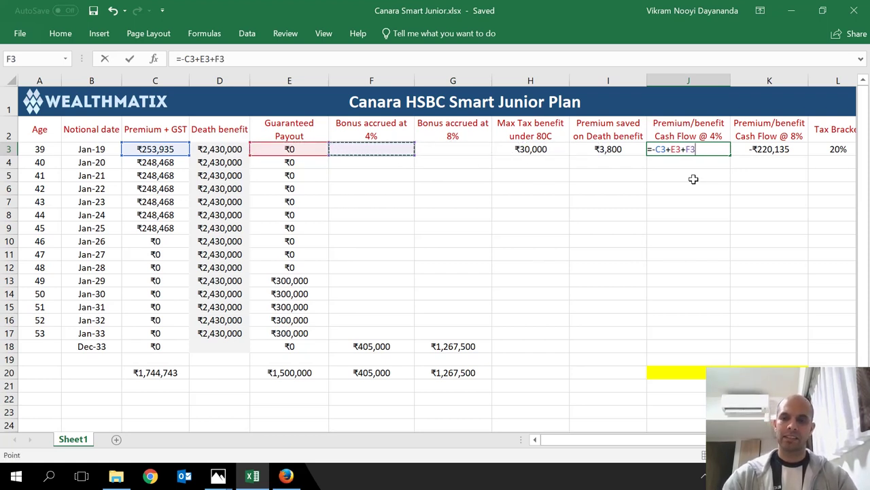
Step: Complete the J3 formula with the 80C tax benefit H3 and premium saved I3, giving =-C3+E3+F3+H3+I3
{"action": "type", "text": "+"}
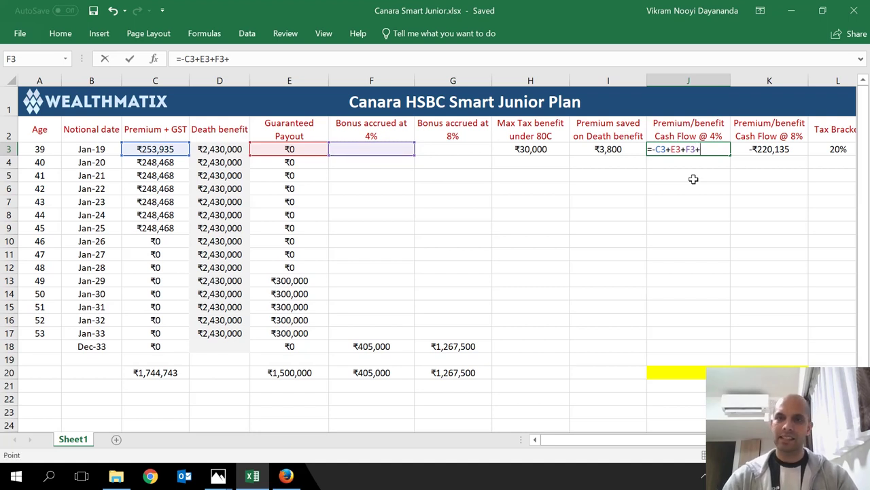
{"action": "key", "text": "Left"}
{"action": "key", "text": "Left"}
{"action": "key", "text": "Left"}
{"action": "key", "text": "Right"}
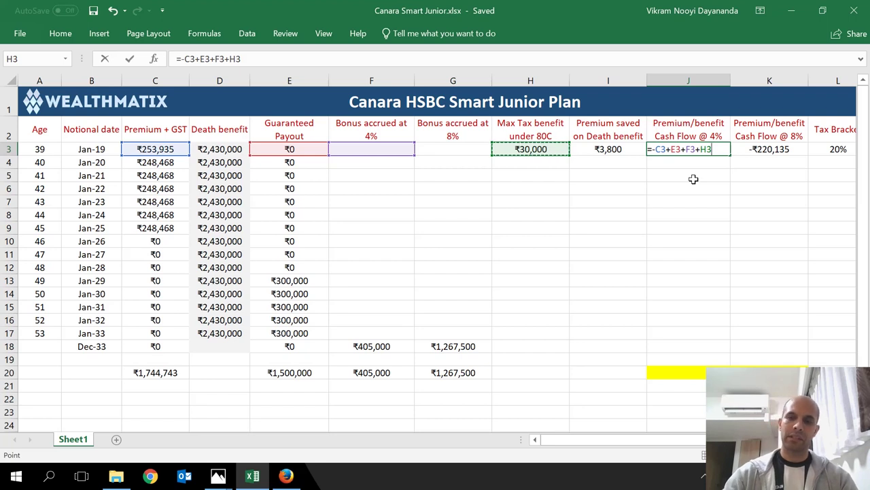
{"action": "type", "text": "+"}
{"action": "key", "text": "Left"}
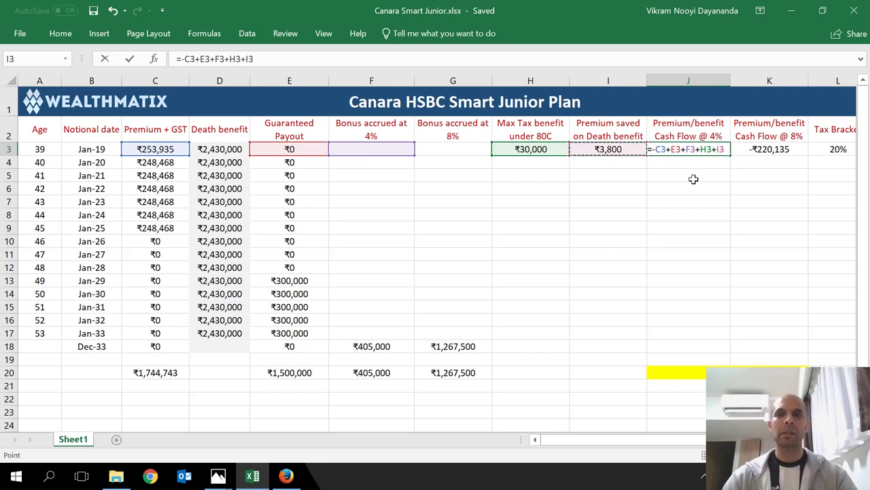
{"action": "key", "text": "Return"}
{"action": "key", "text": "Up"}
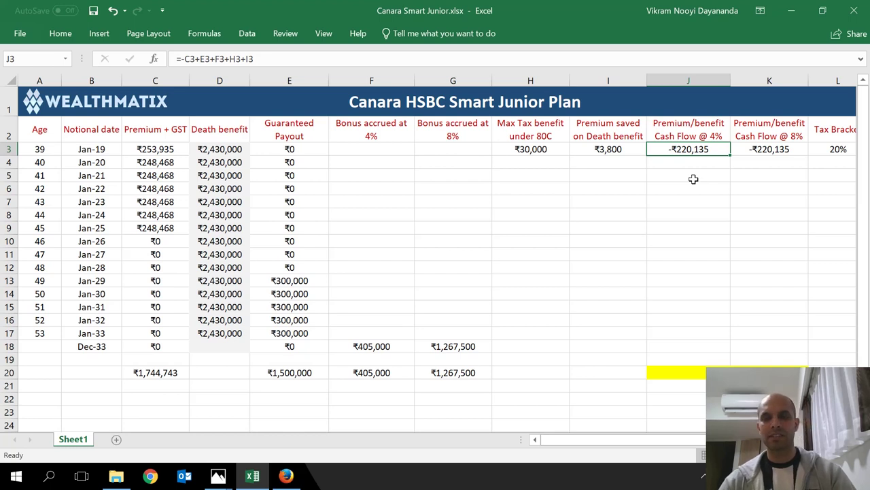
Step: Examine the first-year 8% cash flow formula, the accrued bonus cells, the tax bracket and the 80C tax benefit formula
{"action": "key", "text": "Right"}
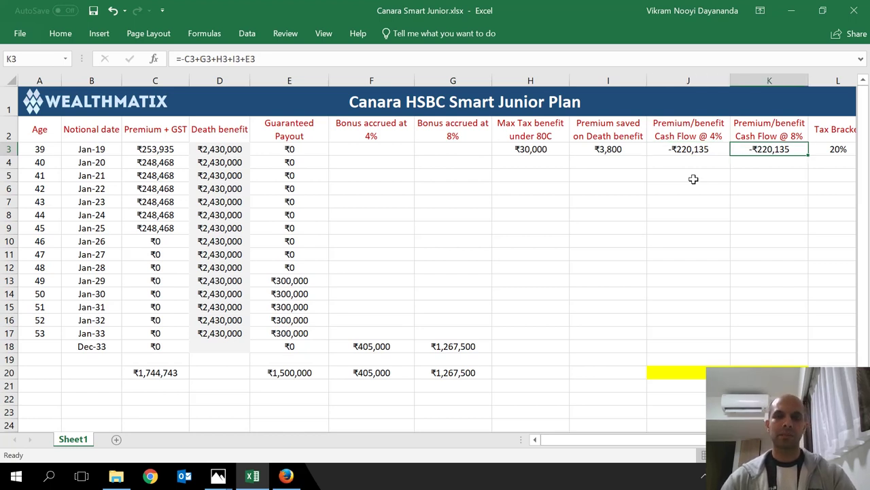
{"action": "left_click", "coordinate": [473, 149]}
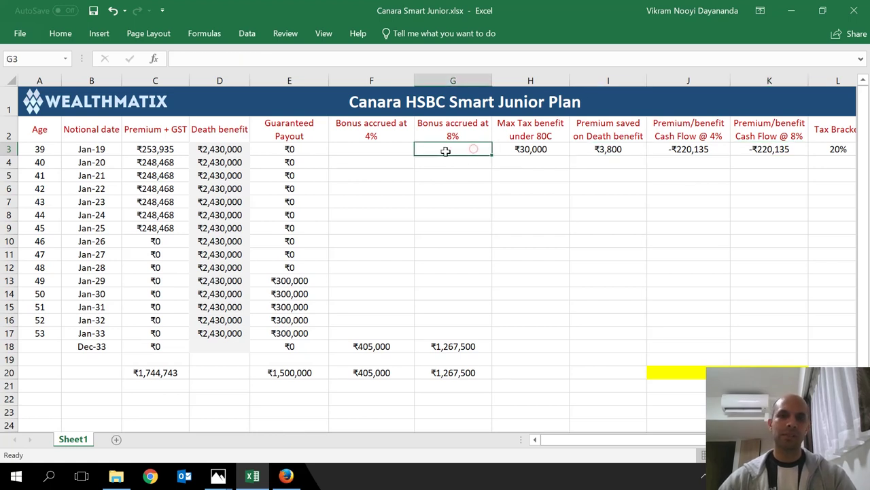
{"action": "left_click", "coordinate": [408, 149]}
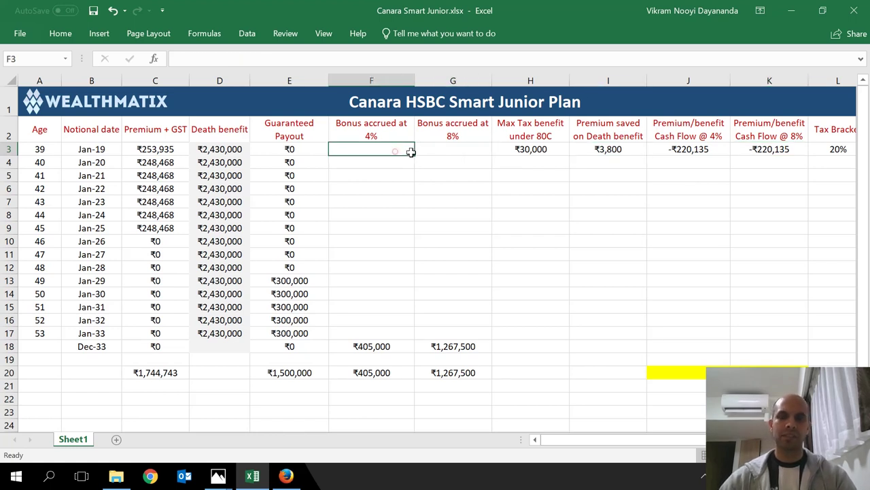
{"action": "left_click", "coordinate": [773, 149]}
{"action": "left_click", "coordinate": [831, 149]}
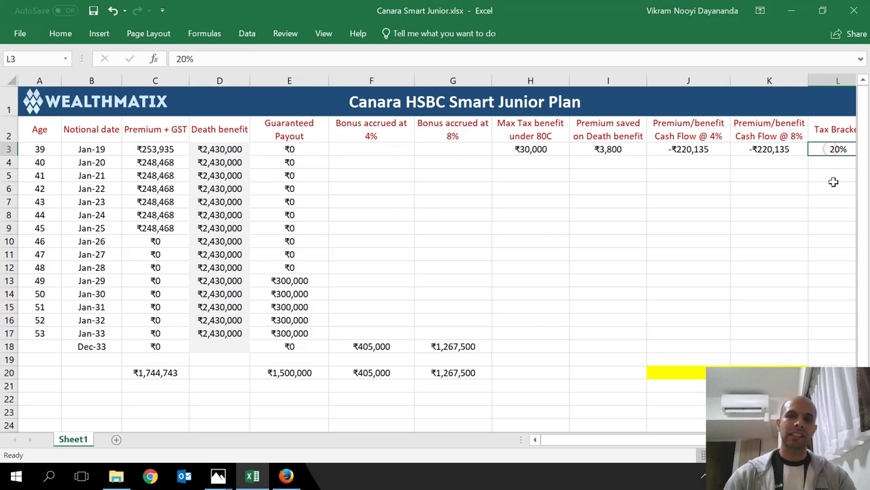
{"action": "key", "text": "Right"}
{"action": "key", "text": "Left"}
{"action": "key", "text": "Left"}
{"action": "key", "text": "Home"}
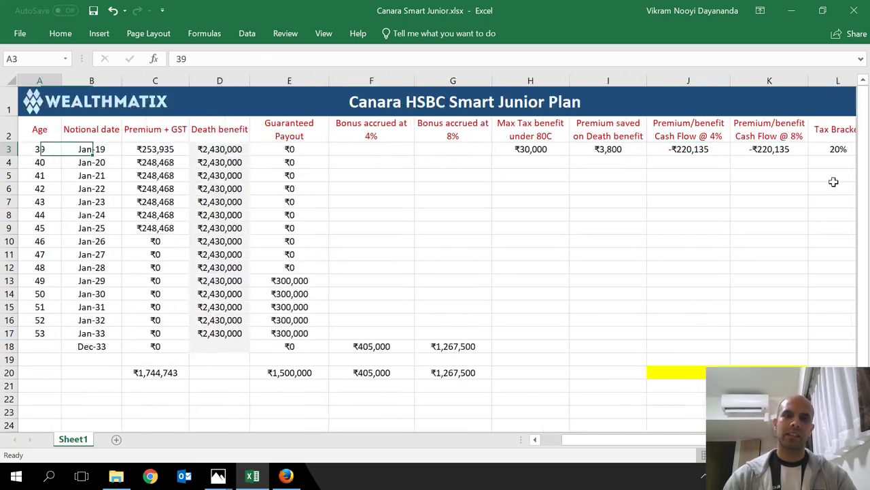
{"action": "left_click", "coordinate": [839, 147]}
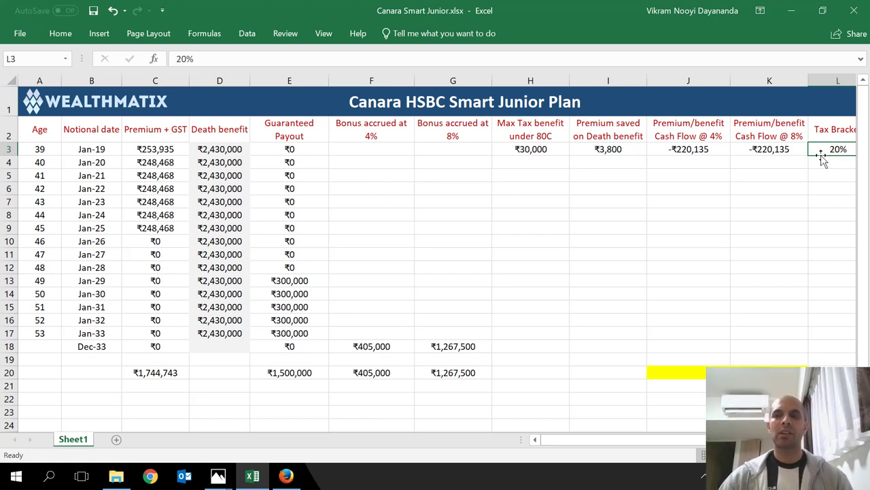
{"action": "left_click", "coordinate": [536, 153]}
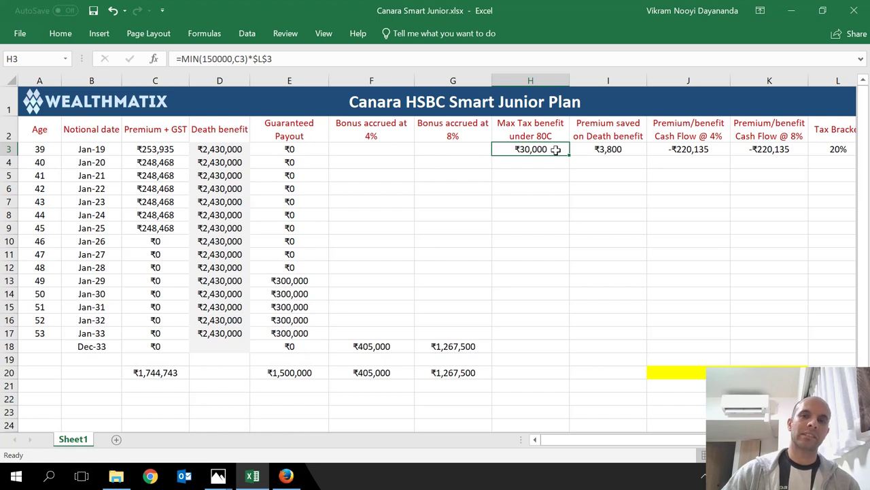
Step: Test a 30% tax bracket in L3, restore it to 20%, and check the 80C tax benefit formula
{"action": "left_click", "coordinate": [812, 149]}
{"action": "type", "text": "30"}
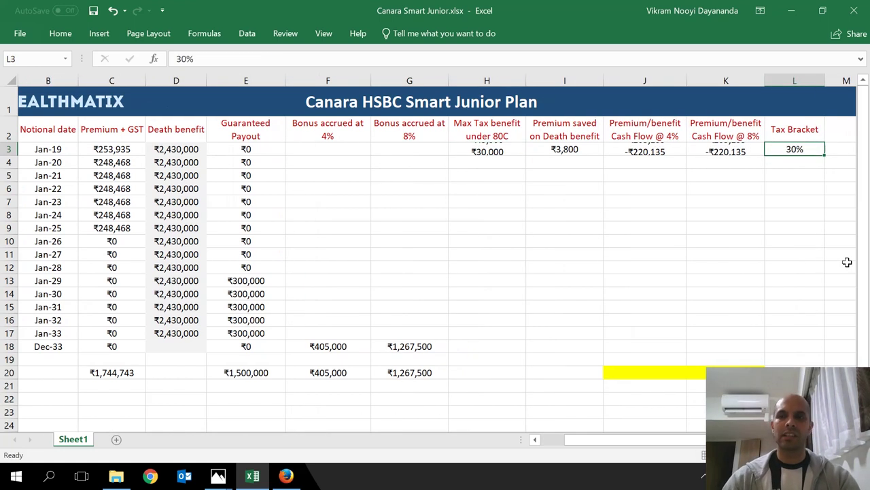
{"action": "key", "text": "Return"}
{"action": "key", "text": "Up"}
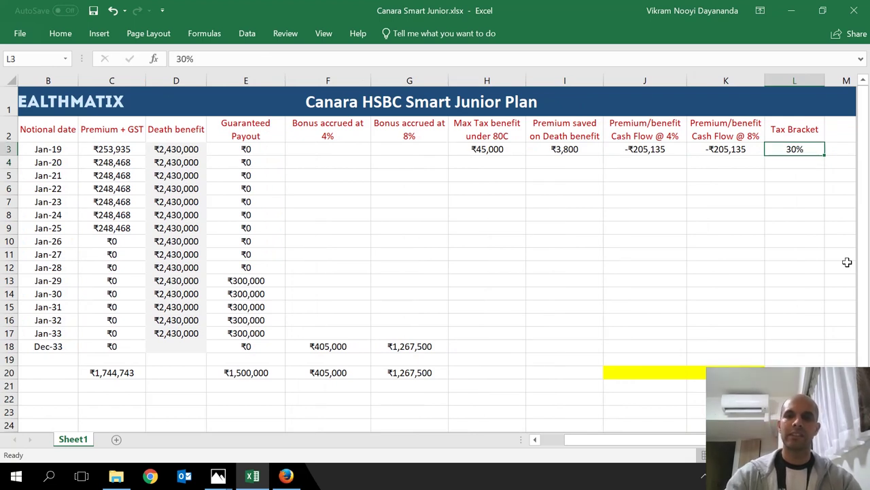
{"action": "type", "text": "20"}
{"action": "key", "text": "Return"}
{"action": "key", "text": "Up"}
{"action": "key", "text": "Left"}
{"action": "key", "text": "Left"}
{"action": "key", "text": "Left"}
{"action": "key", "text": "Left"}
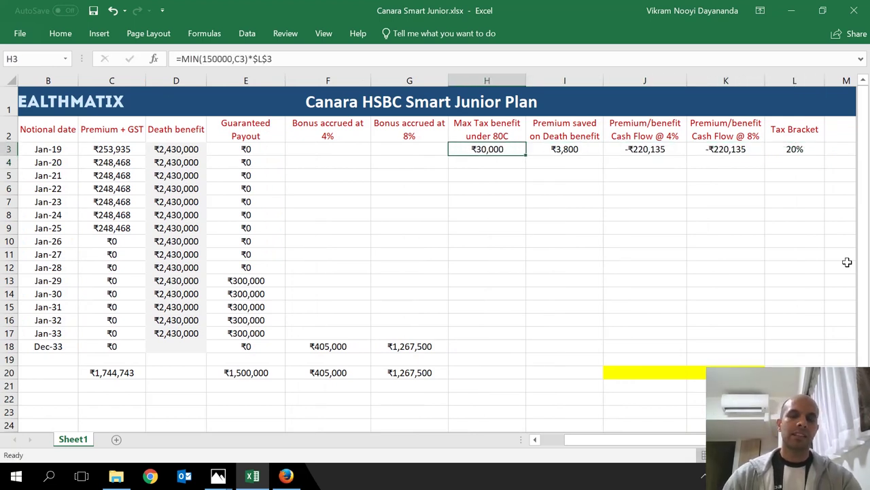
{"action": "key", "text": "Left"}
{"action": "key", "text": "Left"}
{"action": "key", "text": "Left"}
{"action": "key", "text": "Left"}
{"action": "key", "text": "Left"}
{"action": "key", "text": "Left"}
{"action": "key", "text": "Left"}
{"action": "key", "text": "Right"}
{"action": "key", "text": "Right"}
{"action": "key", "text": "Right"}
{"action": "key", "text": "Right"}
{"action": "key", "text": "Right"}
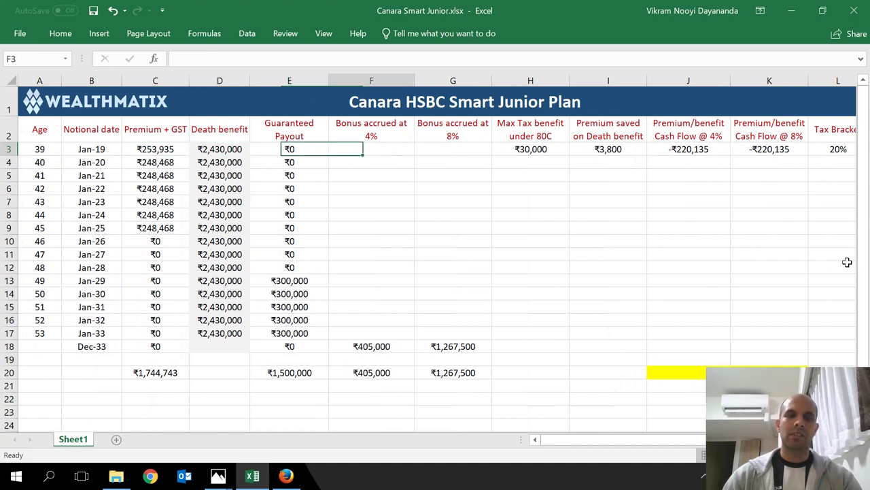
{"action": "key", "text": "Right"}
{"action": "key", "text": "Right"}
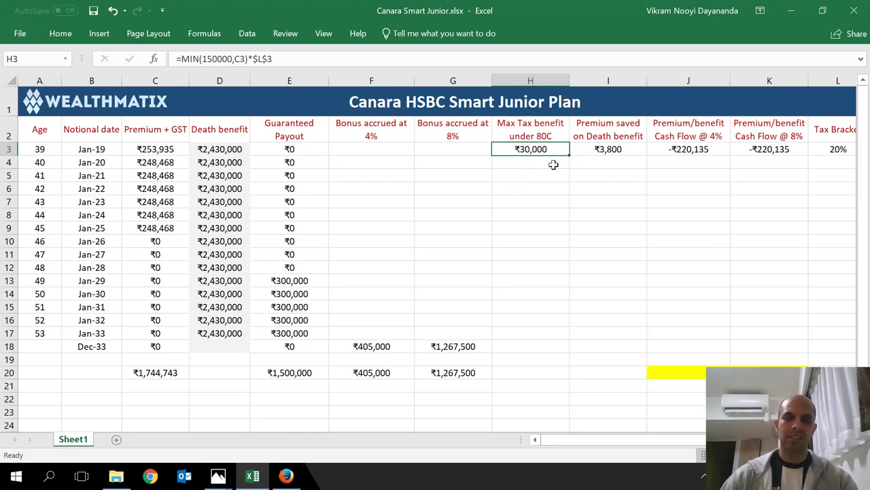
Step: Fill the 80C tax benefit formula and the 3,800 premium saved on death benefit from row 3 down to row 18
{"action": "left_click_drag", "start_coordinate": [570, 156], "coordinate": [545, 334]}
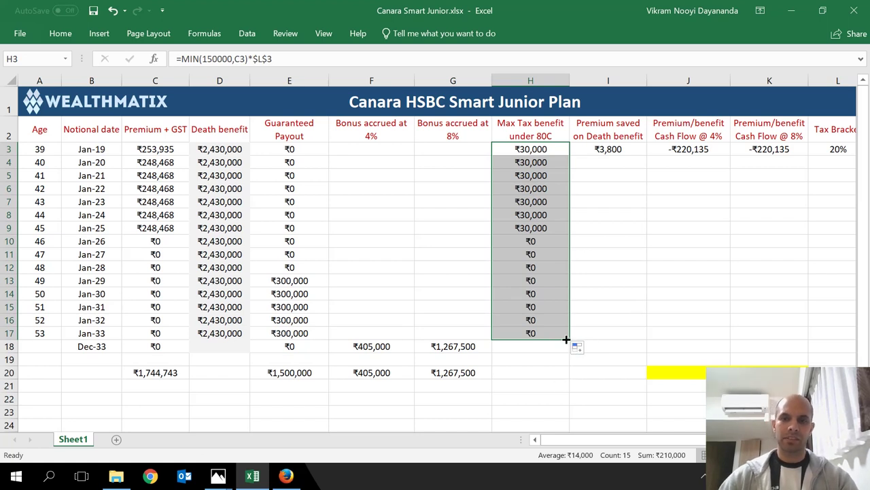
{"action": "left_click_drag", "start_coordinate": [568, 338], "coordinate": [571, 352]}
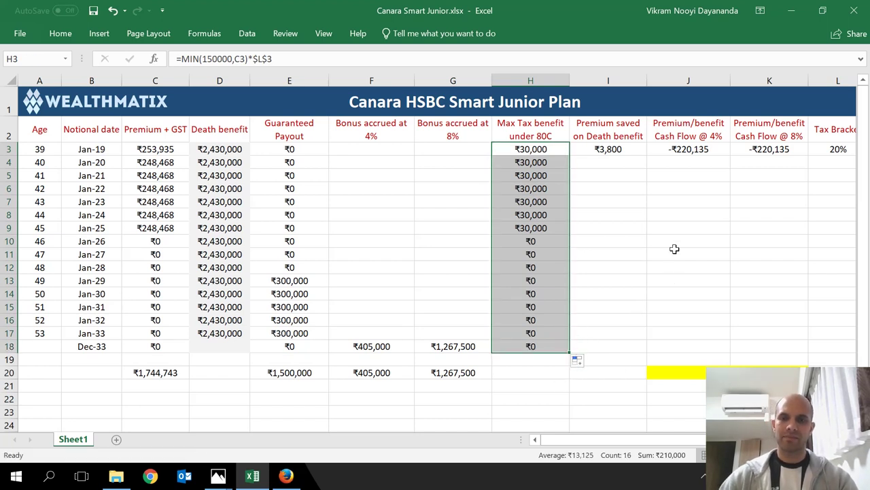
{"action": "left_click", "coordinate": [619, 151]}
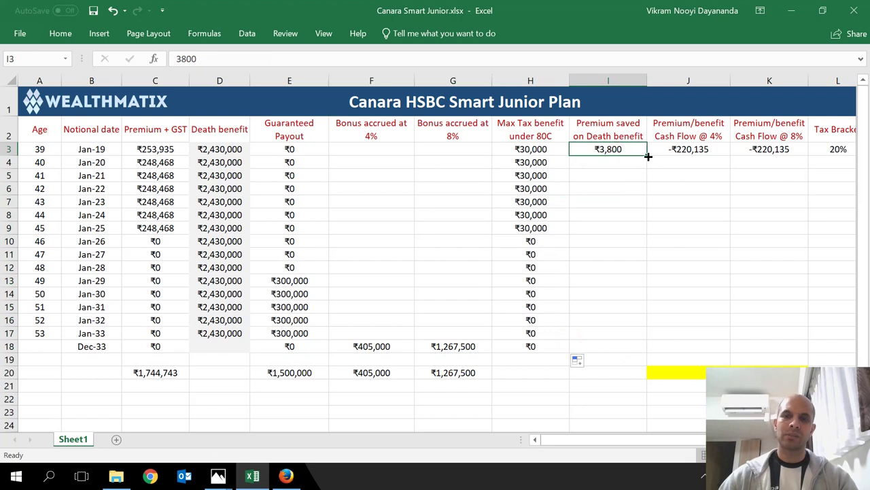
{"action": "left_click_drag", "start_coordinate": [648, 156], "coordinate": [638, 351]}
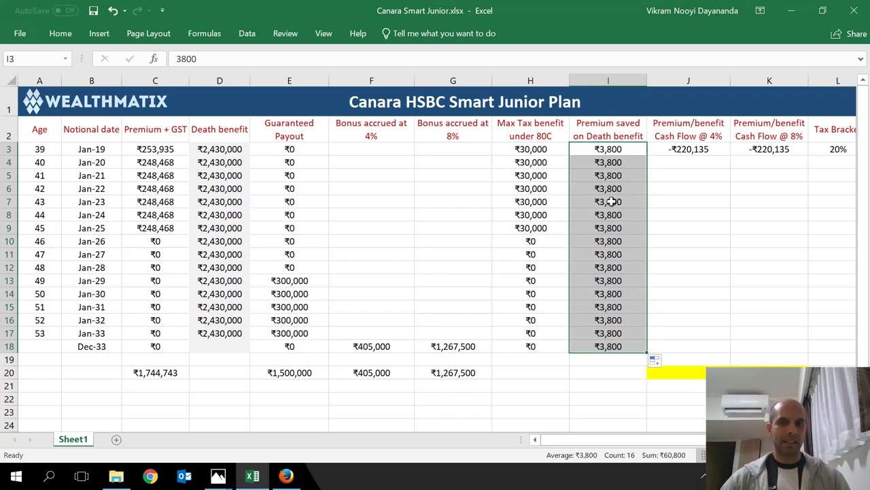
Step: Fill the 4% and 8% cash flow formulas in J3:K3 down to the Dec-33 row
{"action": "left_click", "coordinate": [703, 149]}
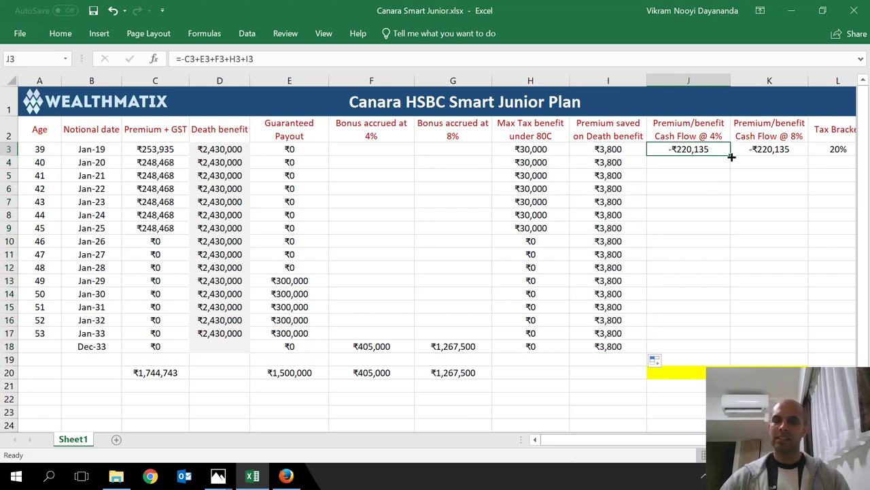
{"action": "left_click_drag", "start_coordinate": [726, 152], "coordinate": [805, 158]}
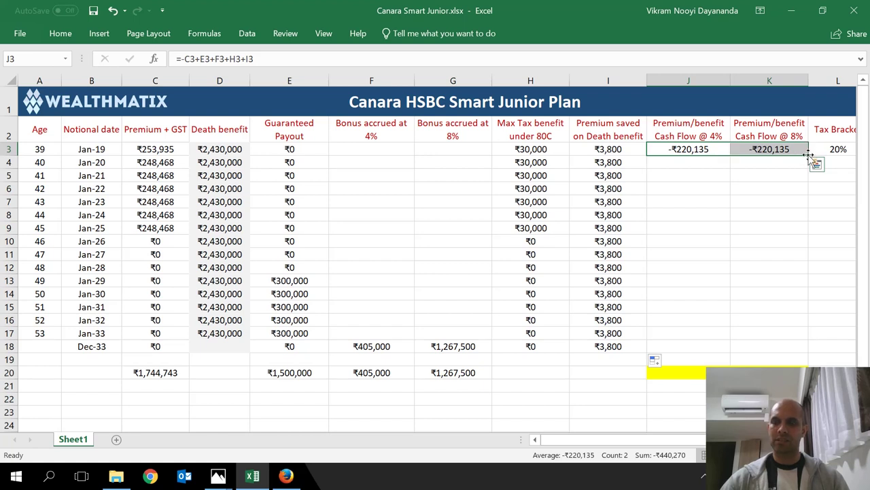
{"action": "left_click_drag", "start_coordinate": [808, 154], "coordinate": [795, 351]}
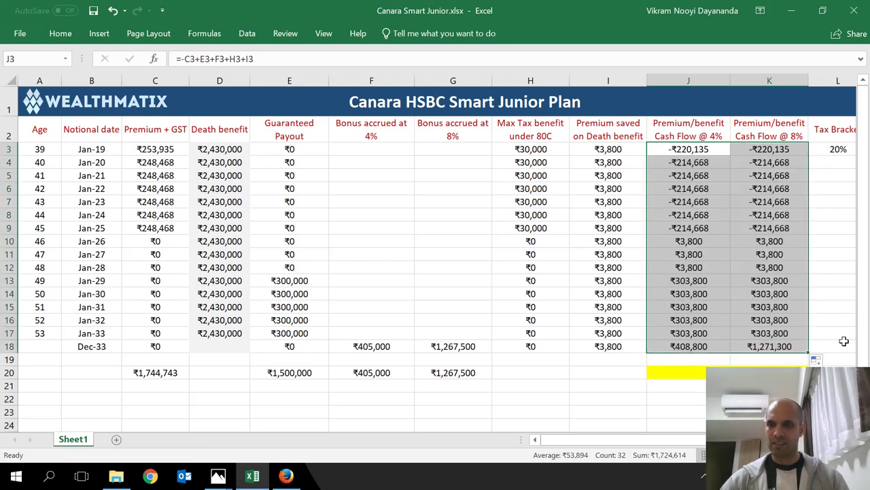
Step: Examine the filled yearly cash flows and highlight the 4% cash flows for ages 39 to 45
{"action": "left_click", "coordinate": [750, 252]}
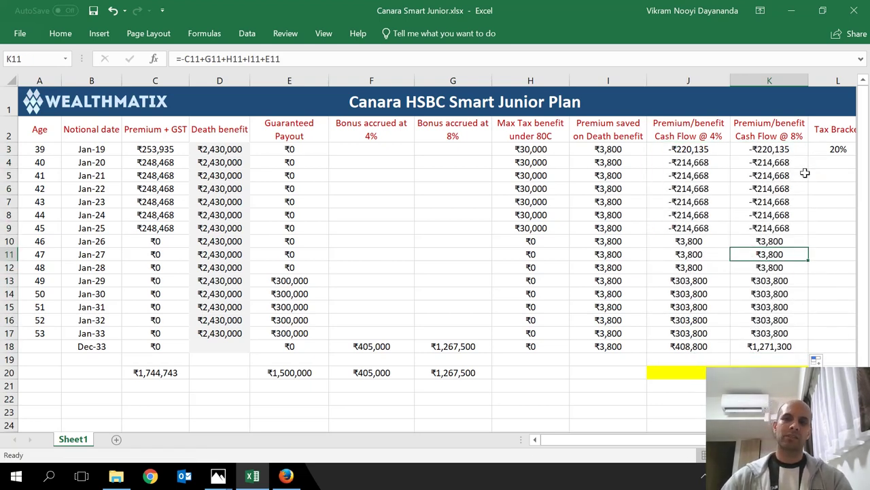
{"action": "left_click", "coordinate": [695, 295]}
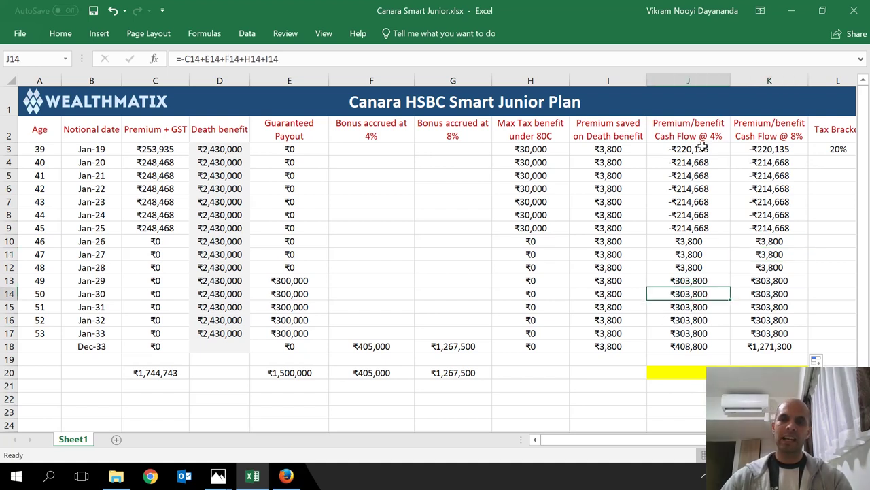
{"action": "left_click_drag", "start_coordinate": [702, 149], "coordinate": [714, 340]}
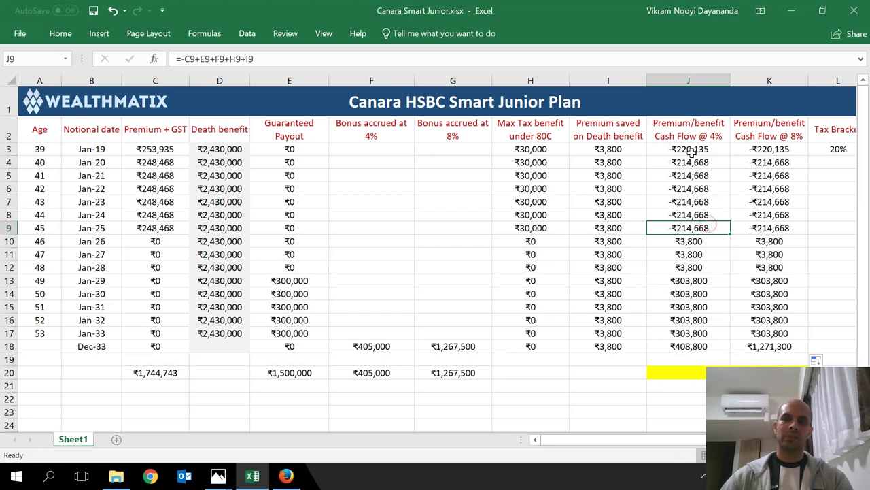
{"action": "left_click_drag", "start_coordinate": [690, 153], "coordinate": [699, 235]}
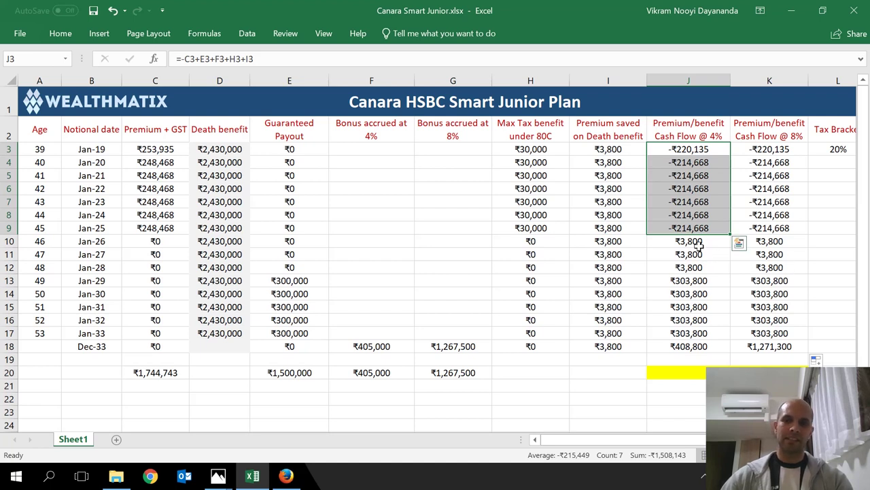
Step: Review the 4% cash flows for ages 46 to 48 and compare the age 49 cash flow with its guaranteed payout
{"action": "left_click_drag", "start_coordinate": [699, 243], "coordinate": [697, 269]}
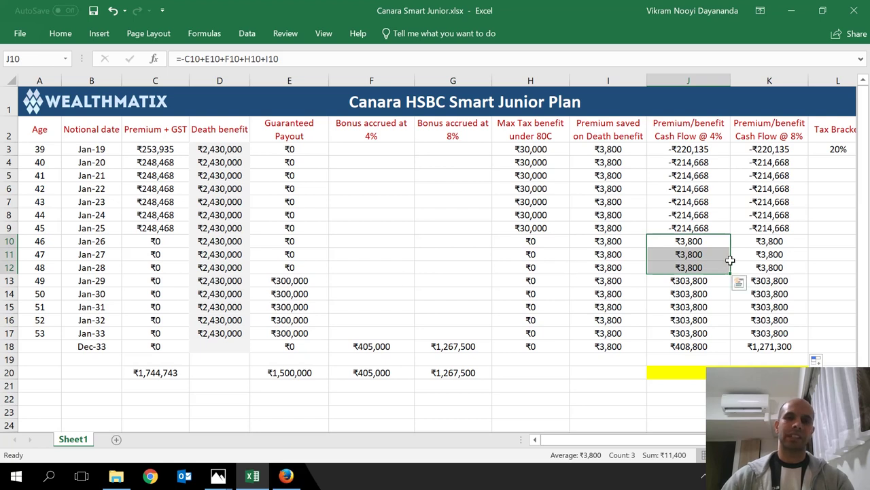
{"action": "left_click", "coordinate": [691, 284]}
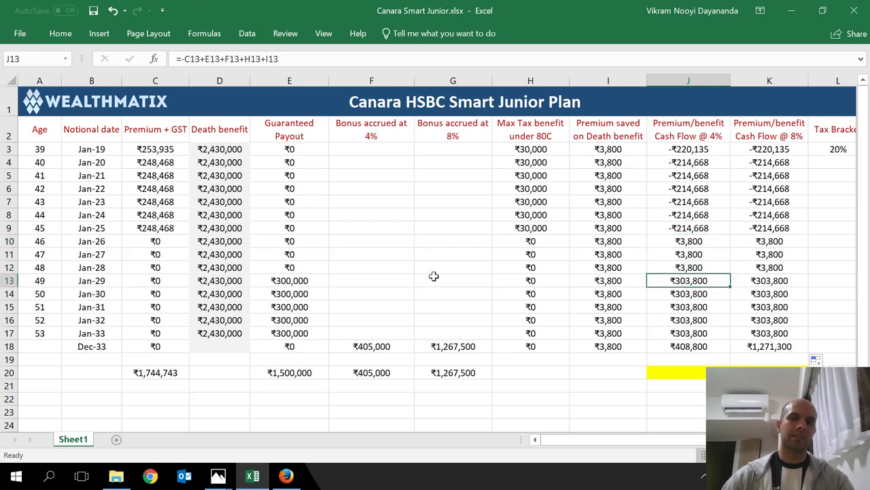
{"action": "left_click", "coordinate": [297, 283]}
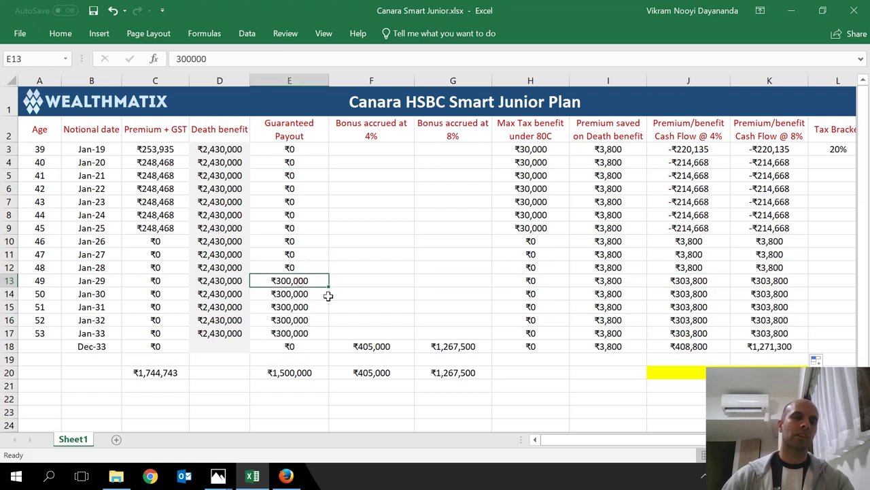
{"action": "left_click", "coordinate": [699, 286]}
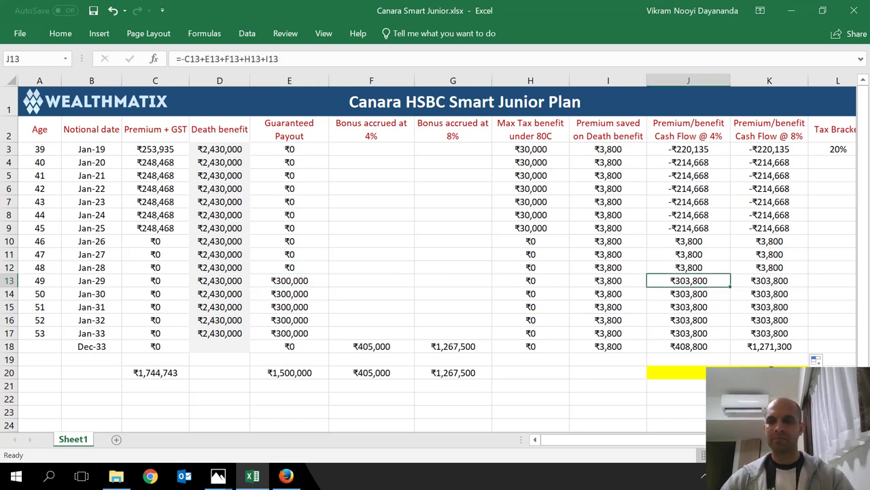
Step: Clear the tax benefit and saved premium cells H18:I18 in the Dec-33 row and check the 4% cash flow formula
{"action": "left_click", "coordinate": [688, 347]}
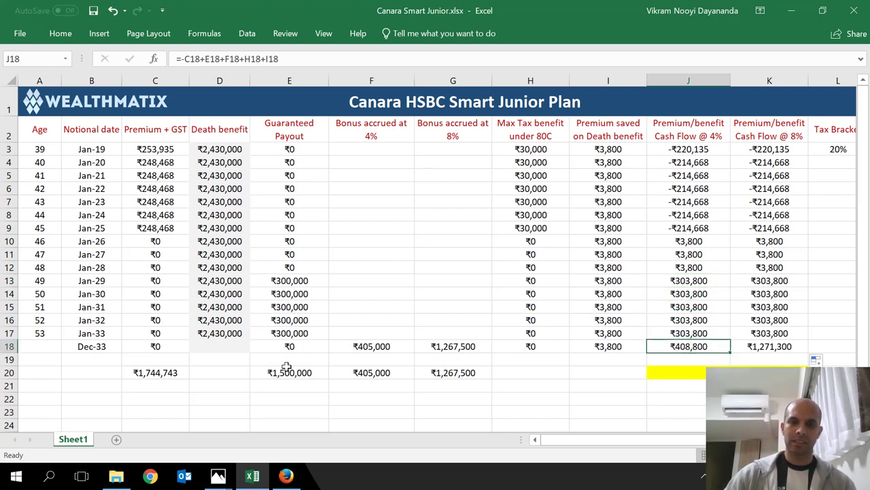
{"action": "left_click_drag", "start_coordinate": [546, 347], "coordinate": [598, 347]}
{"action": "key", "text": "Delete"}
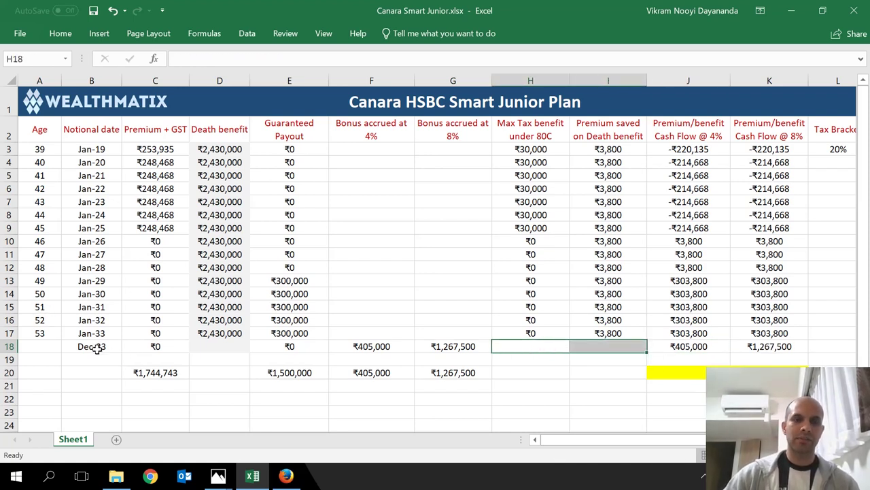
{"action": "left_click", "coordinate": [680, 350]}
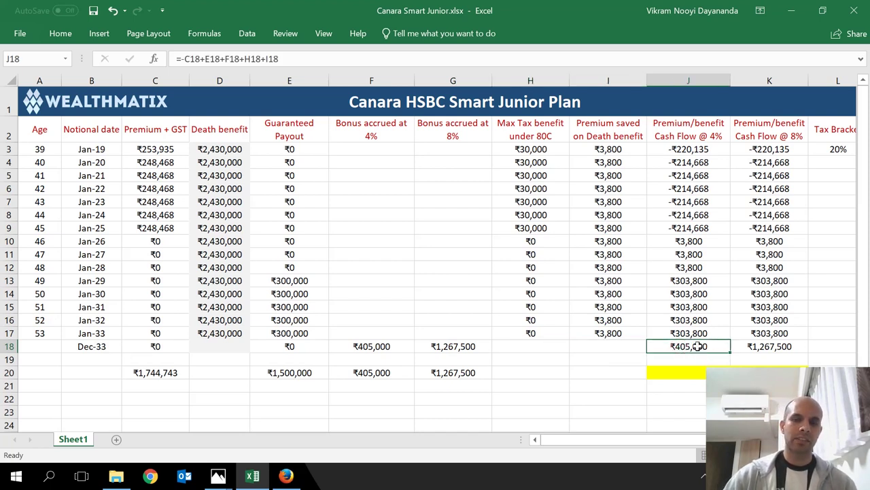
Step: Compare the Dec-33 cash flows at 4% and 8% with the total bonuses in the Canara Smart Junior 2.jpg benefit illustration
{"action": "left_click", "coordinate": [218, 469]}
{"action": "left_click", "coordinate": [265, 429]}
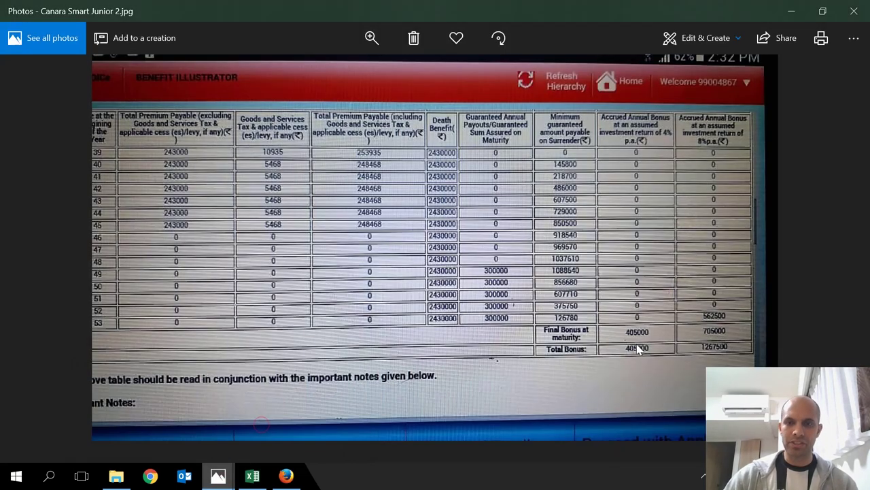
{"action": "left_click", "coordinate": [789, 10]}
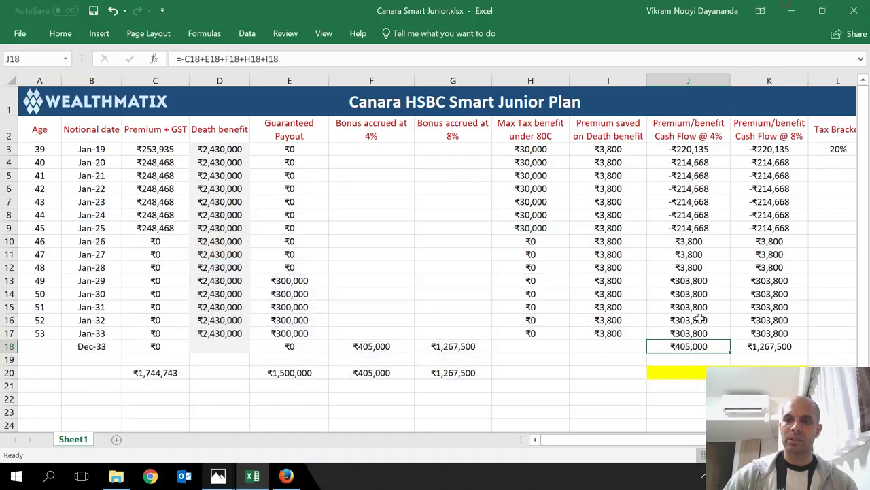
{"action": "left_click", "coordinate": [767, 348]}
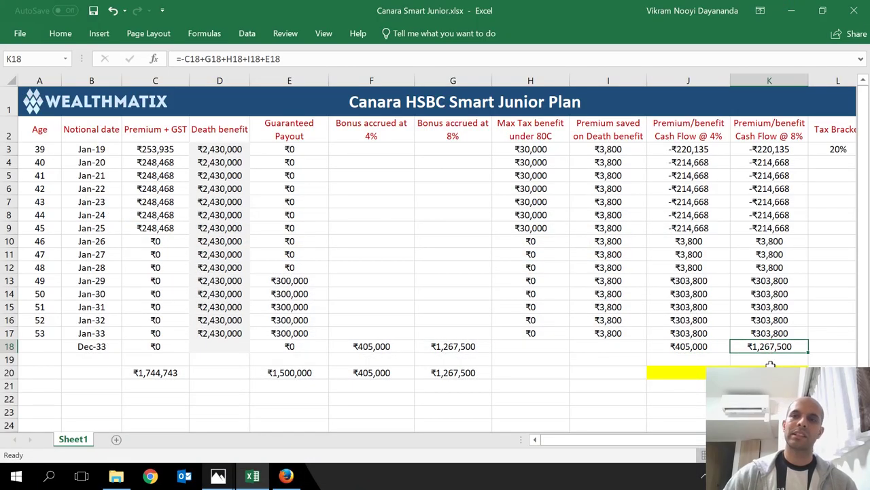
Step: Calculate the 4% scenario return in J20 with =XIRR(J3:J18,B3:B18)
{"action": "left_click", "coordinate": [700, 372]}
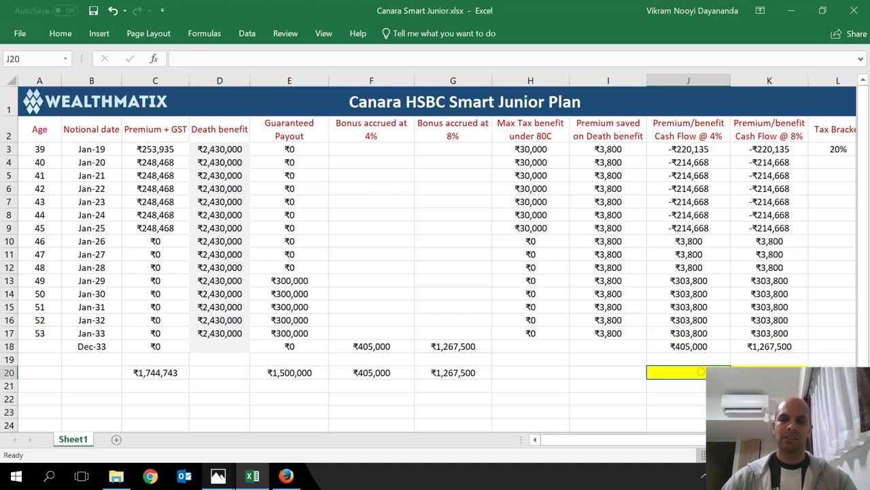
{"action": "type", "text": "=xir"}
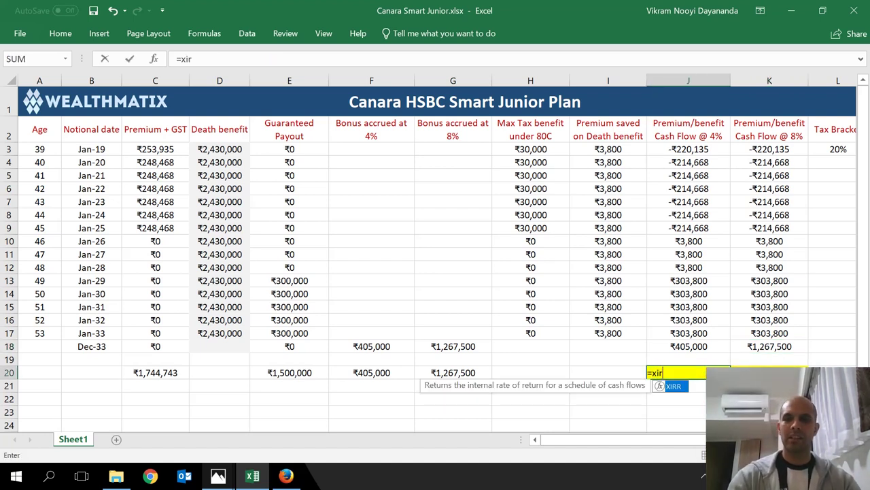
{"action": "key", "text": "Tab"}
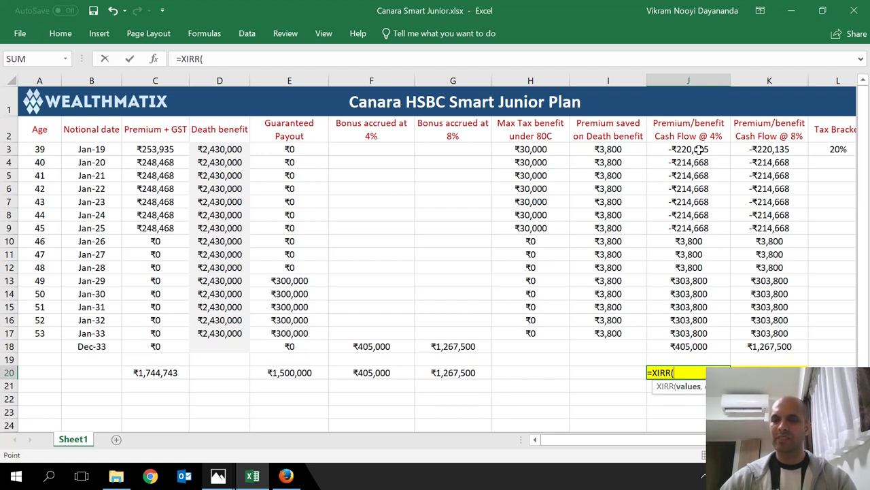
{"action": "left_click_drag", "start_coordinate": [699, 149], "coordinate": [711, 347]}
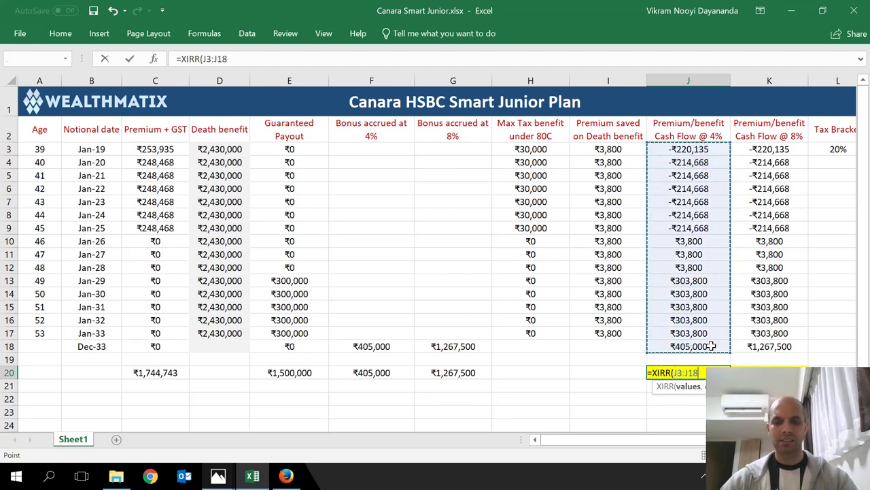
{"action": "type", "text": ","}
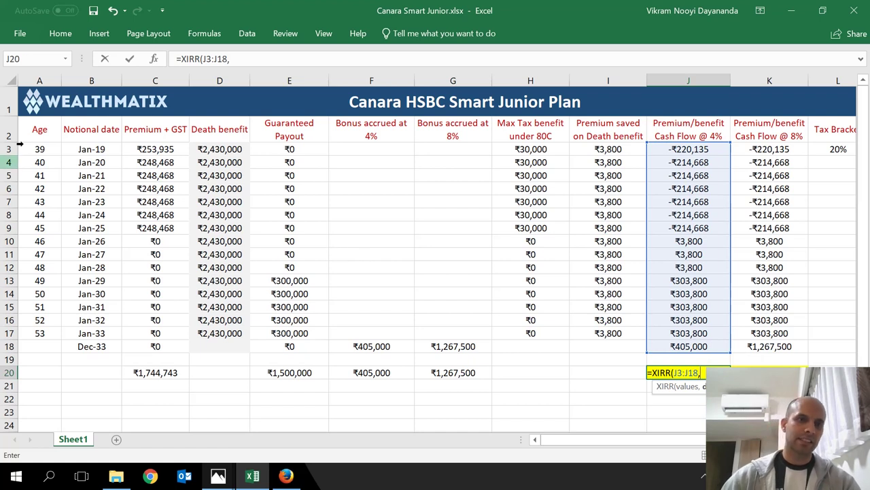
{"action": "left_click_drag", "start_coordinate": [81, 148], "coordinate": [93, 332]}
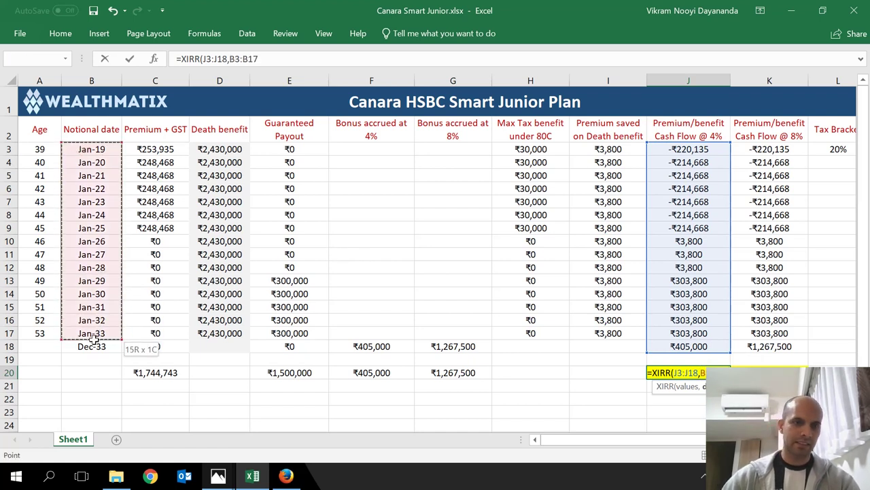
{"action": "key", "text": "Return"}
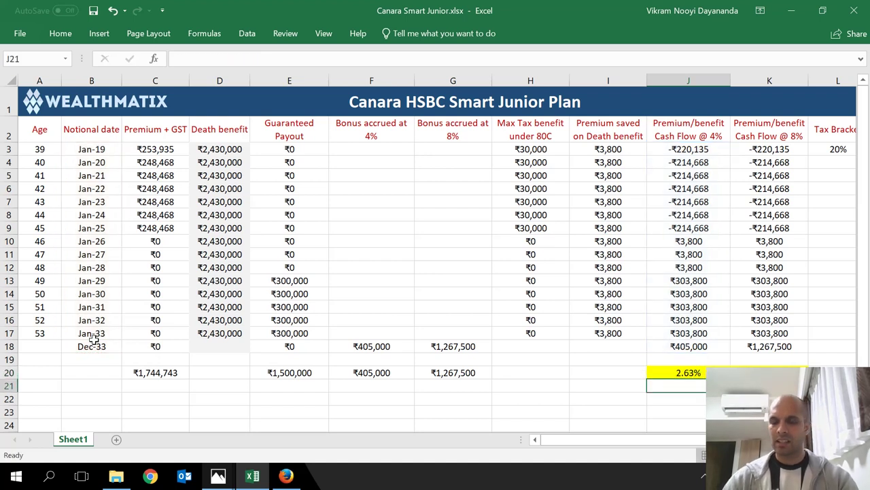
{"action": "key", "text": "Up"}
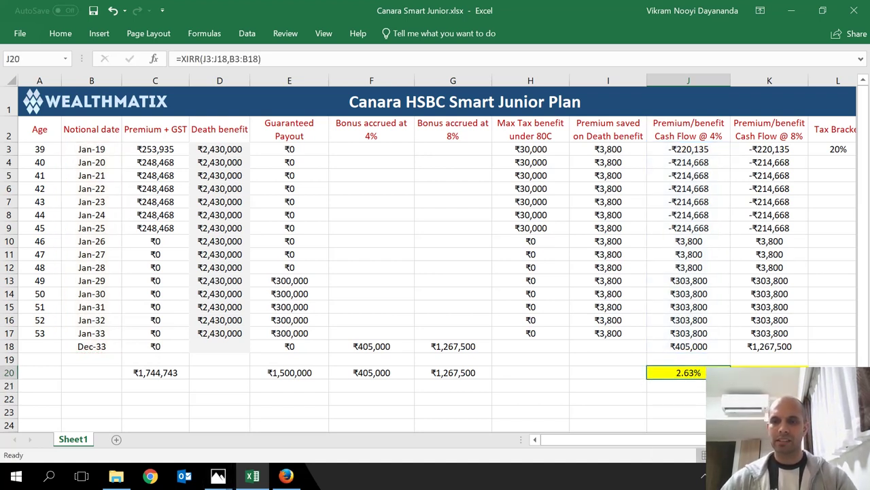
Step: Calculate the 8% scenario return in K20 with =XIRR(K3:K18,B3:B18)
{"action": "left_click", "coordinate": [769, 372]}
{"action": "type", "text": "="}
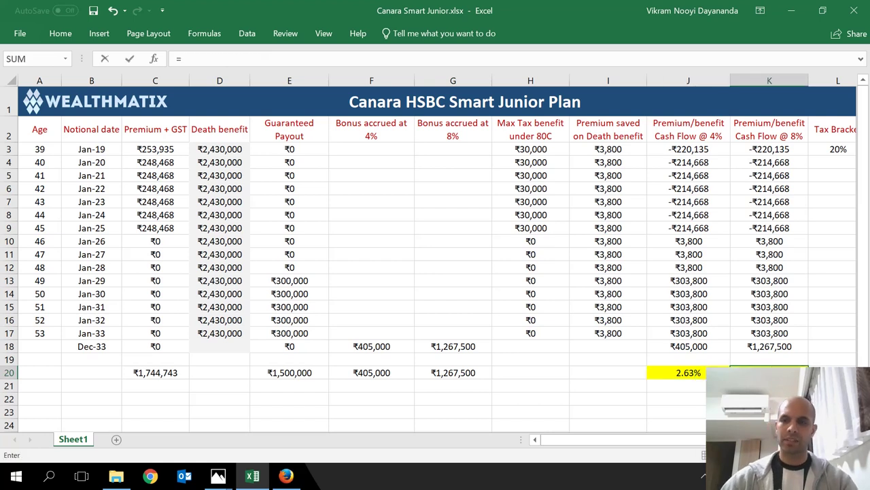
{"action": "type", "text": "XIRR("}
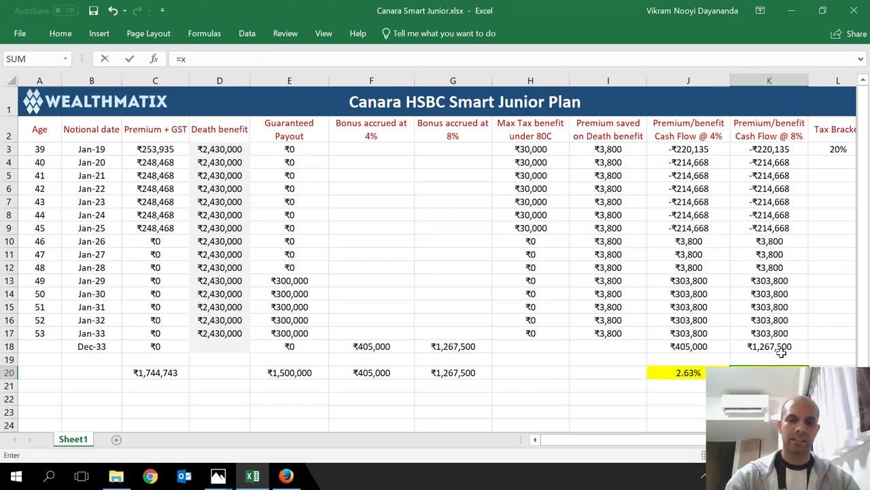
{"action": "left_click_drag", "start_coordinate": [769, 149], "coordinate": [779, 348]}
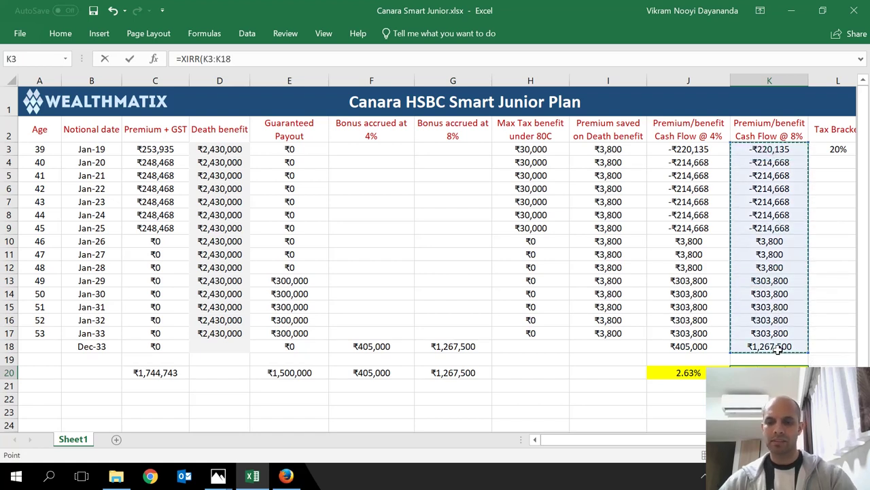
{"action": "type", "text": ","}
{"action": "left_click_drag", "start_coordinate": [110, 150], "coordinate": [98, 348]}
{"action": "key", "text": "Return"}
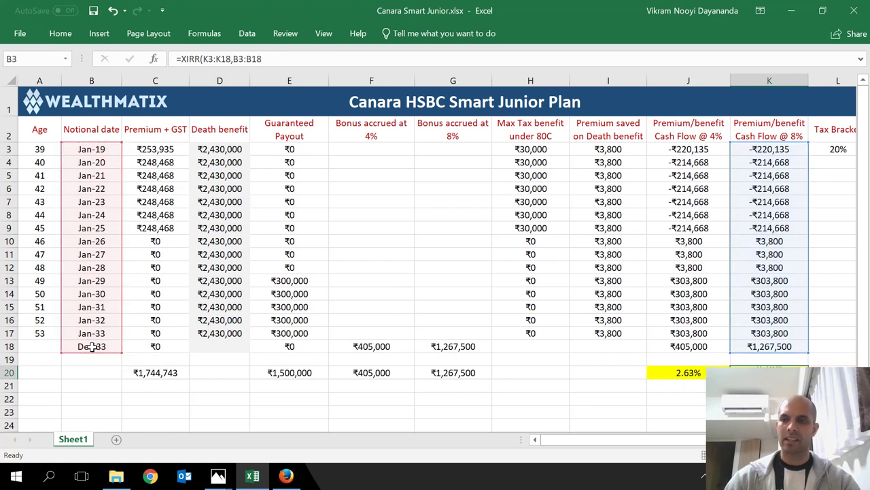
{"action": "key", "text": "Up"}
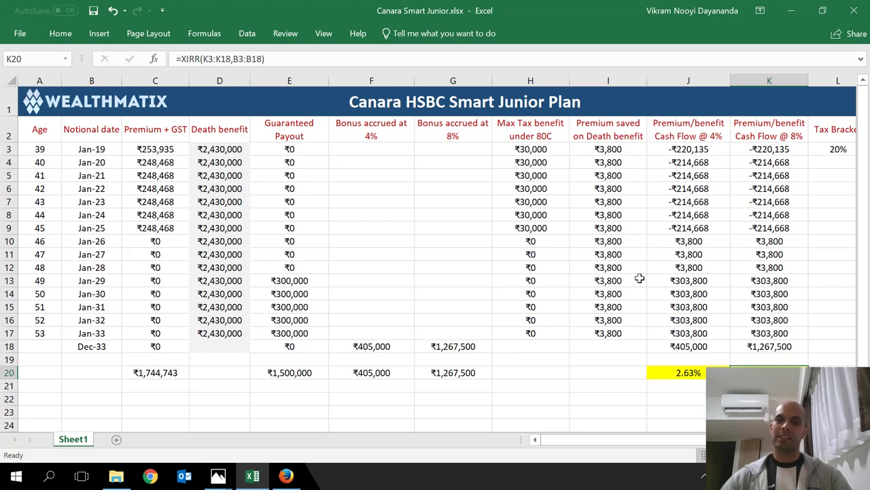
Step: Test a 30% tax bracket in L3
{"action": "left_click", "coordinate": [834, 151]}
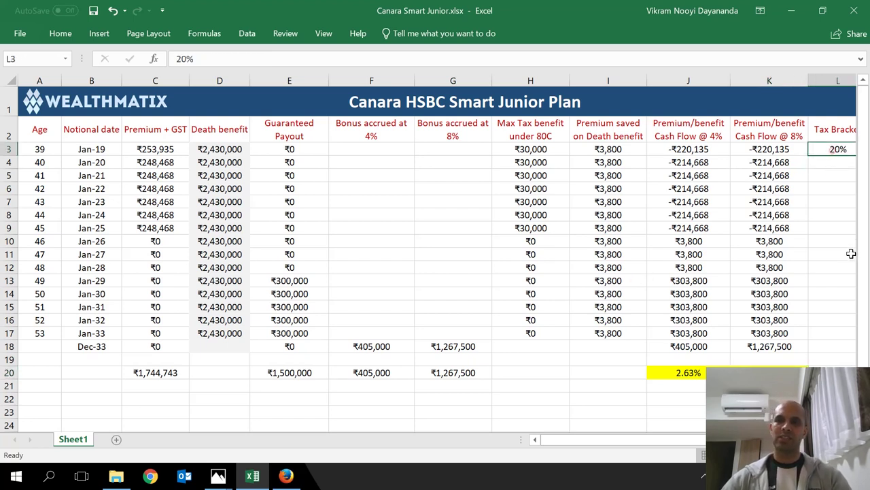
{"action": "type", "text": "30"}
{"action": "key", "text": "Return"}
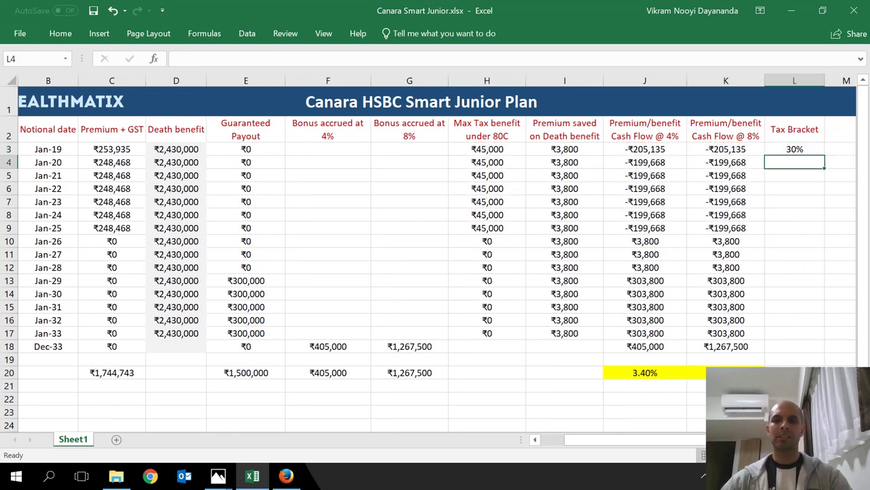
Step: Change the tax bracket in L3 to 5% to test its effect on the returns
{"action": "left_click", "coordinate": [794, 149]}
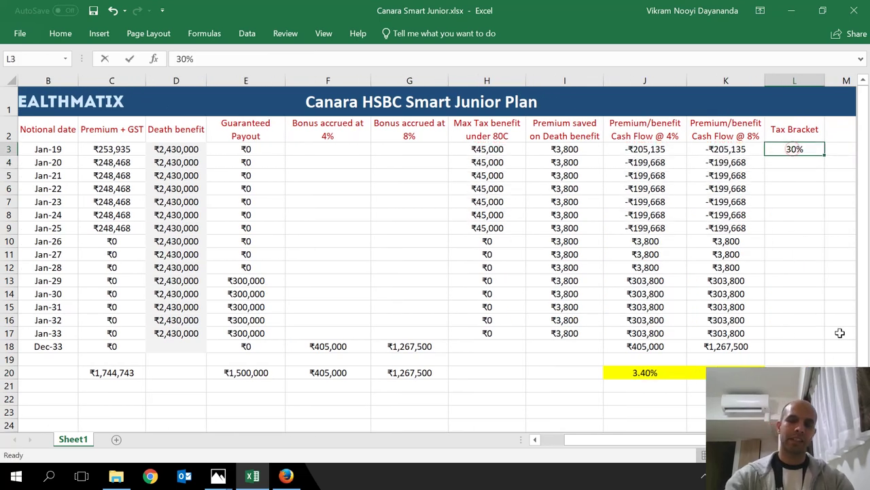
{"action": "type", "text": "10"}
{"action": "key", "text": "BackSpace"}
{"action": "key", "text": "BackSpace"}
{"action": "type", "text": "5"}
{"action": "key", "text": "Return"}
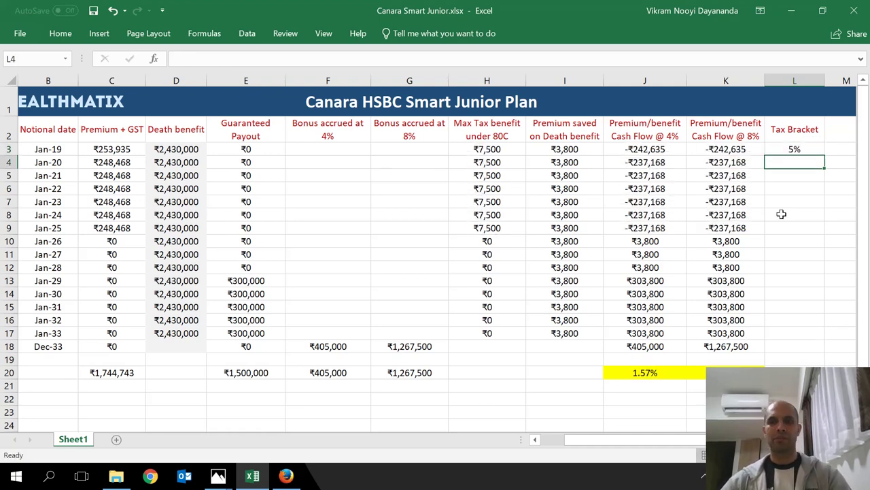
Step: Restore the tax bracket in L3 to 20%
{"action": "left_click", "coordinate": [795, 147]}
{"action": "key", "text": "F2"}
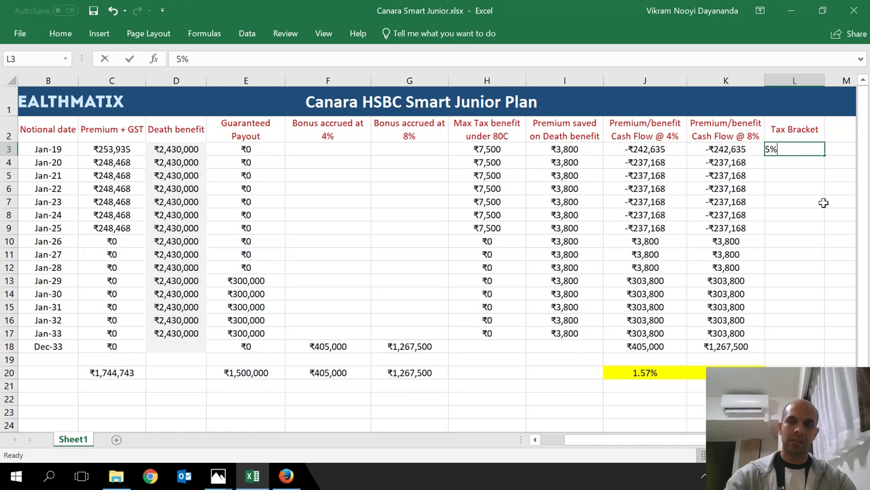
{"action": "key", "text": "BackSpace"}
{"action": "type", "text": "20"}
{"action": "key", "text": "Return"}
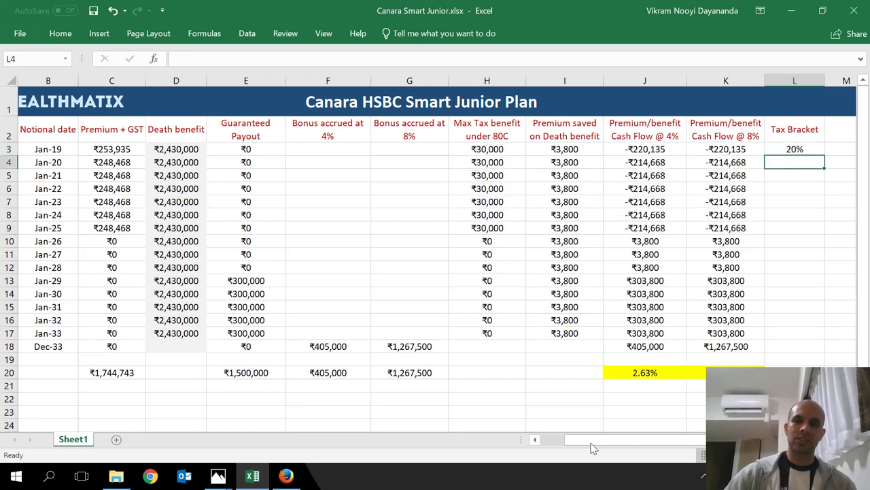
Step: Examine the XIRR results for the 4% and 8% scenarios in J20:K20
{"action": "left_click_drag", "start_coordinate": [591, 447], "coordinate": [569, 447]}
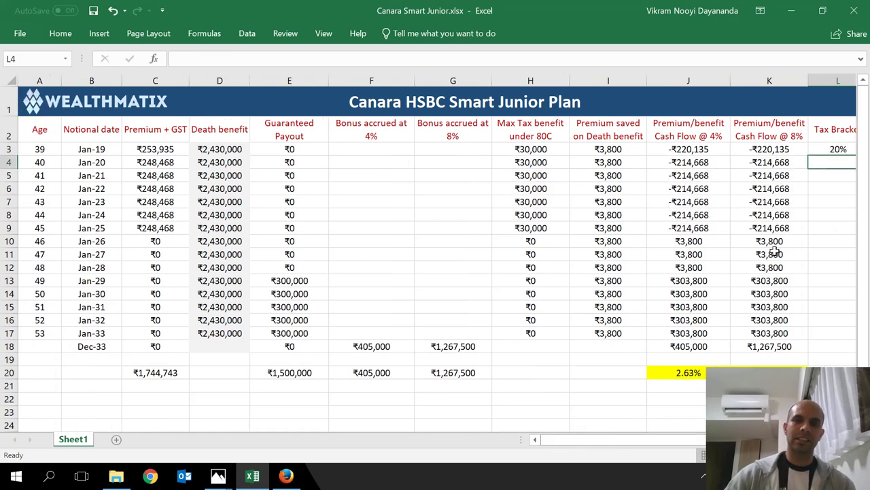
{"action": "left_click", "coordinate": [700, 373]}
{"action": "key", "text": "shift+Right"}
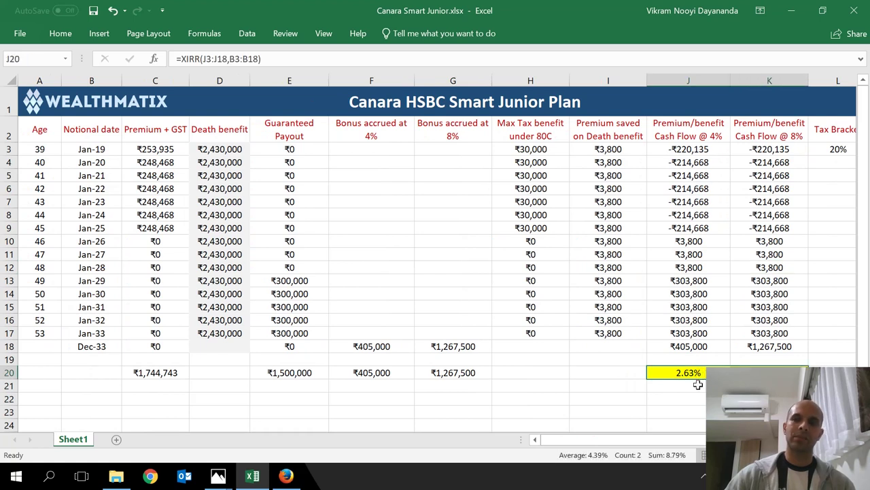
{"action": "left_click", "coordinate": [697, 385]}
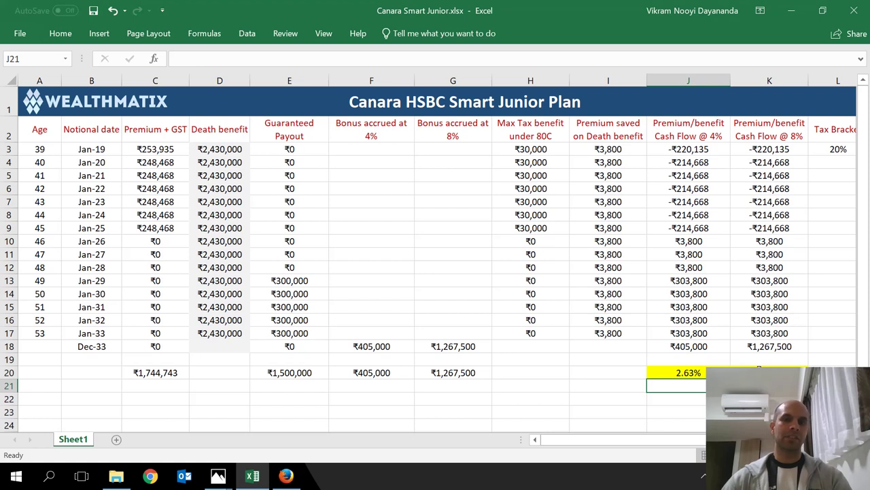
{"action": "left_click", "coordinate": [769, 372]}
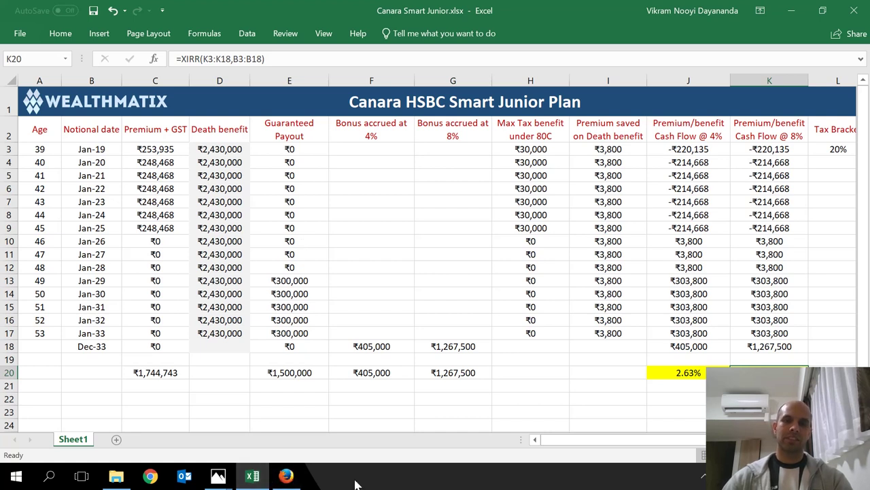
{"action": "left_click", "coordinate": [703, 475]}
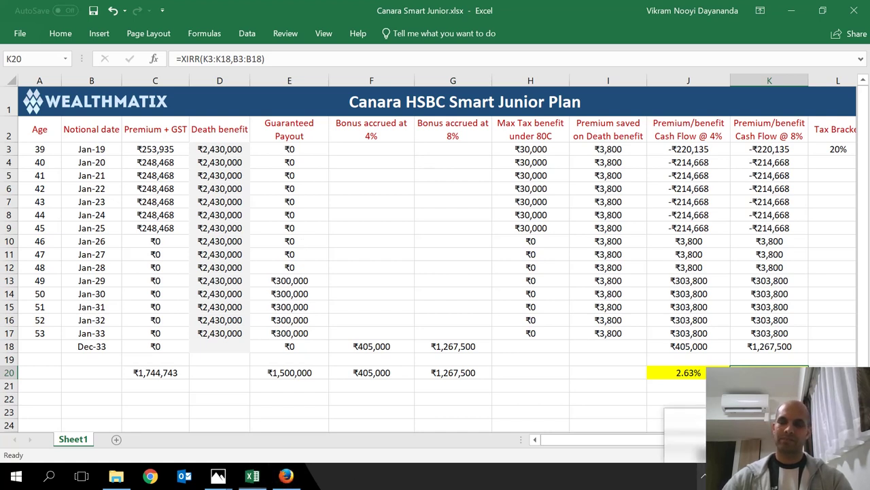